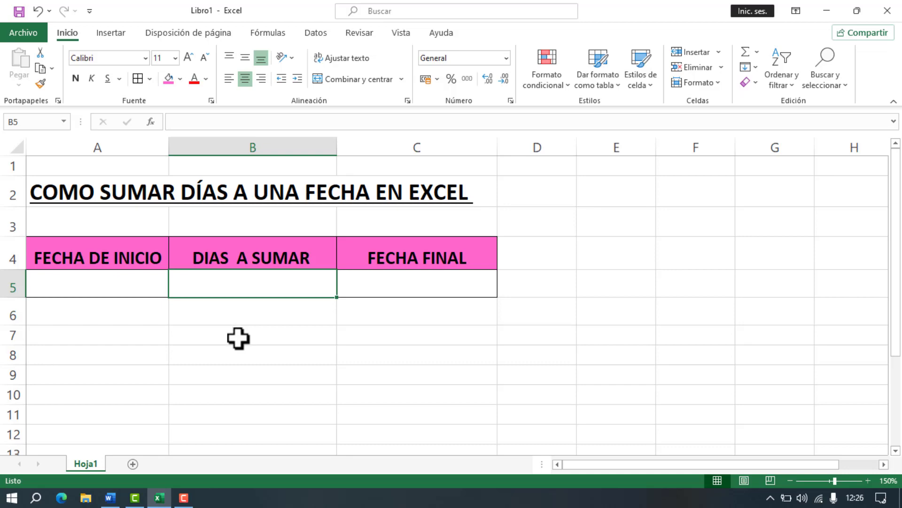
click(74, 251)
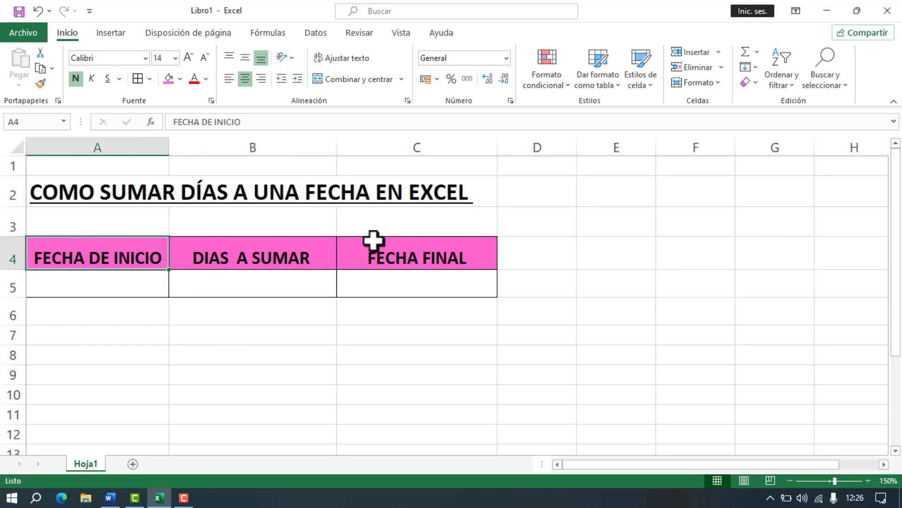
click(270, 243)
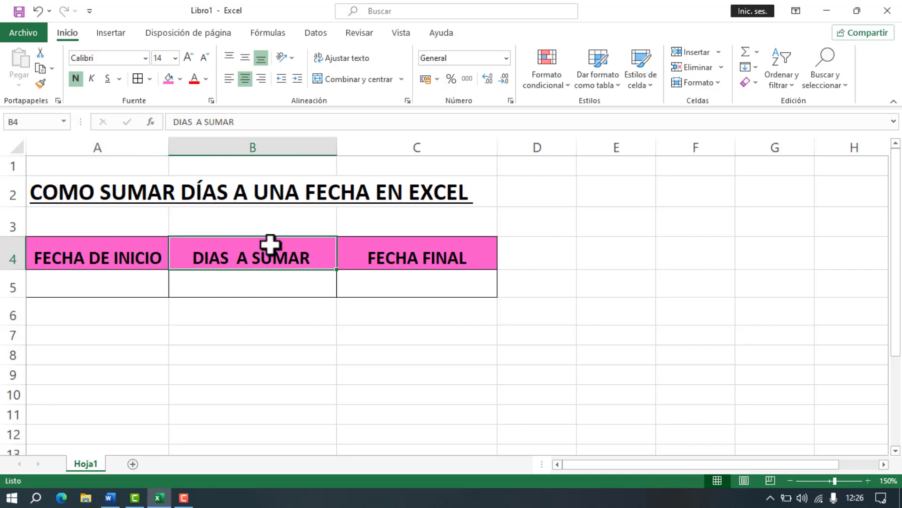
click(397, 246)
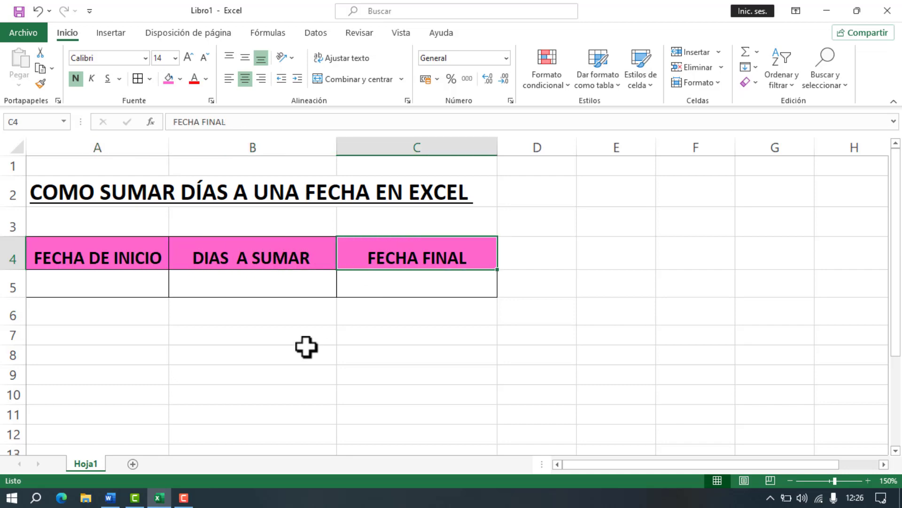
Step: Apply the short date format (Fecha corta) to the start date cell A5 and the final date cell C5
click(69, 281)
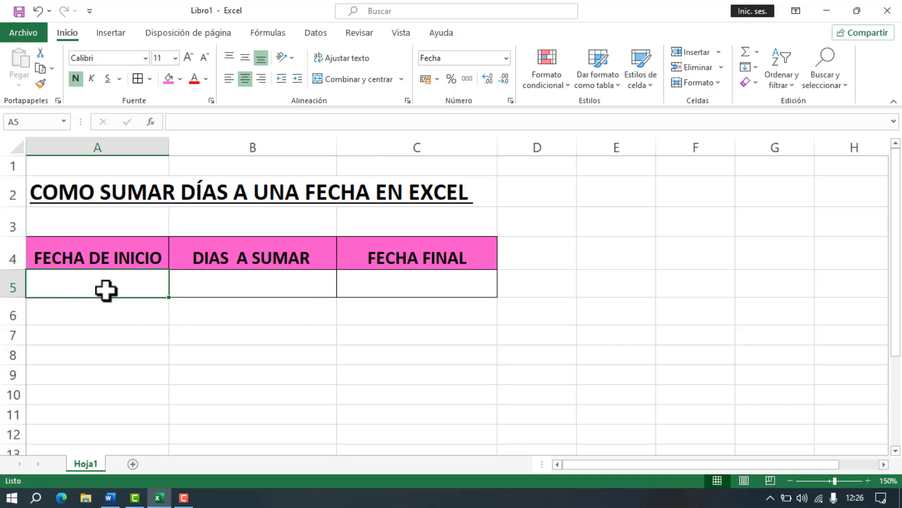
click(506, 58)
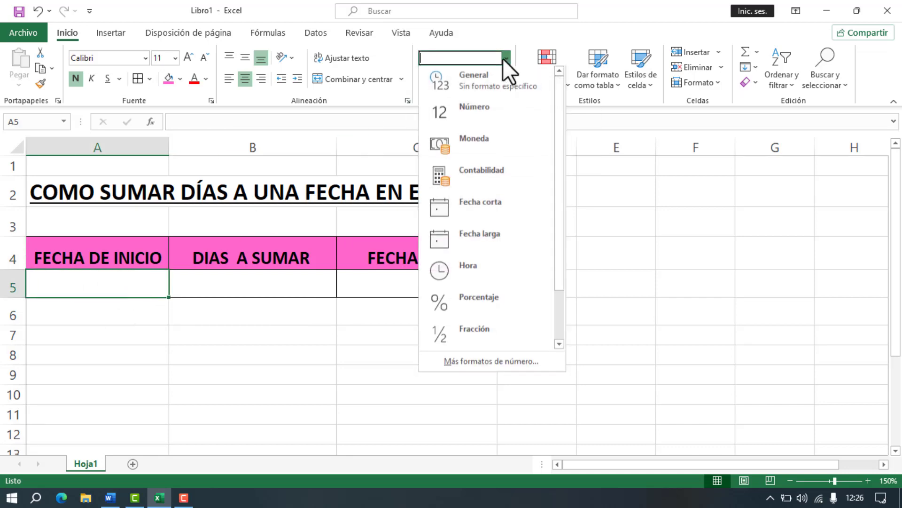
click(464, 211)
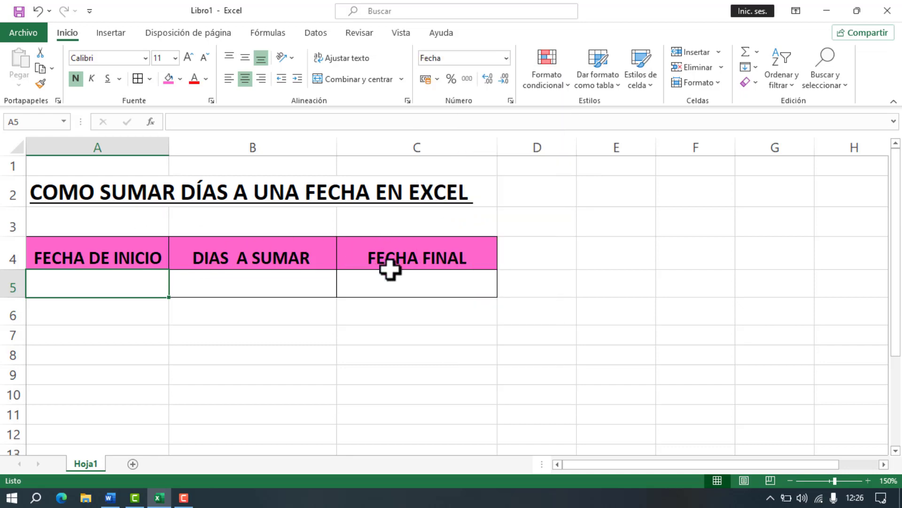
click(406, 283)
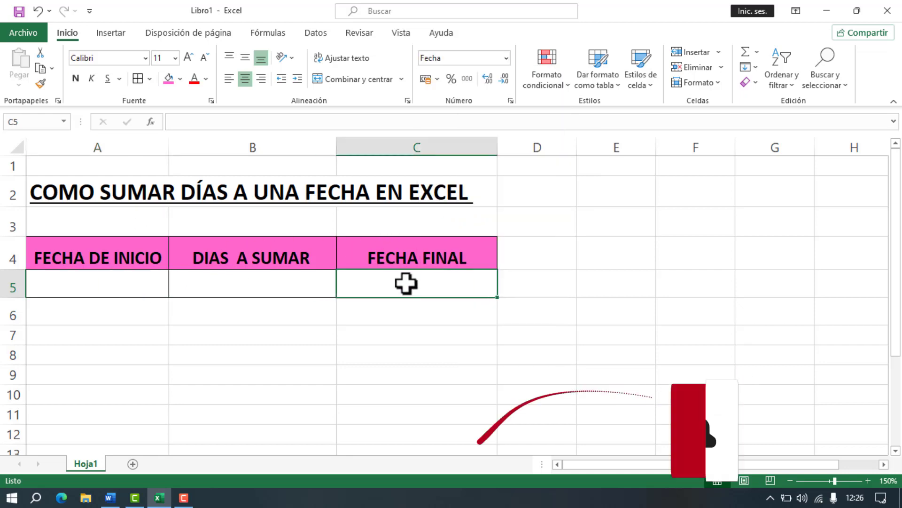
click(504, 54)
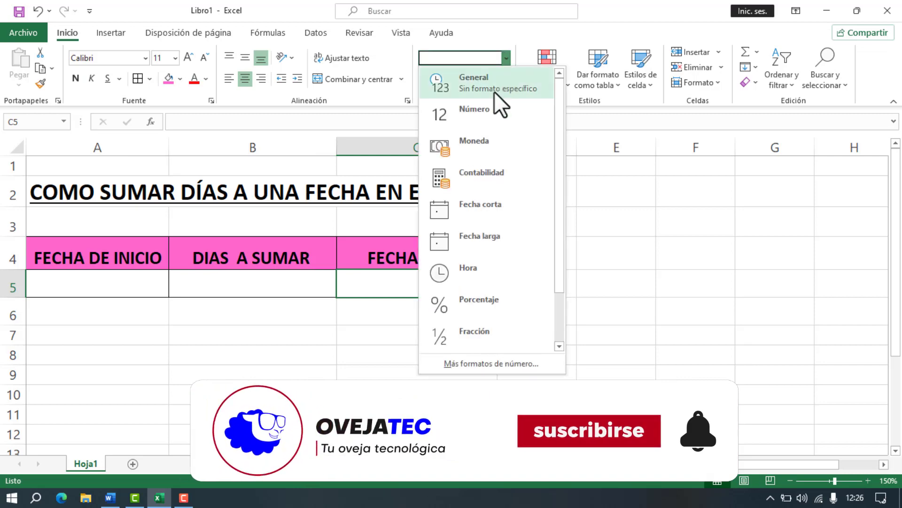
click(453, 219)
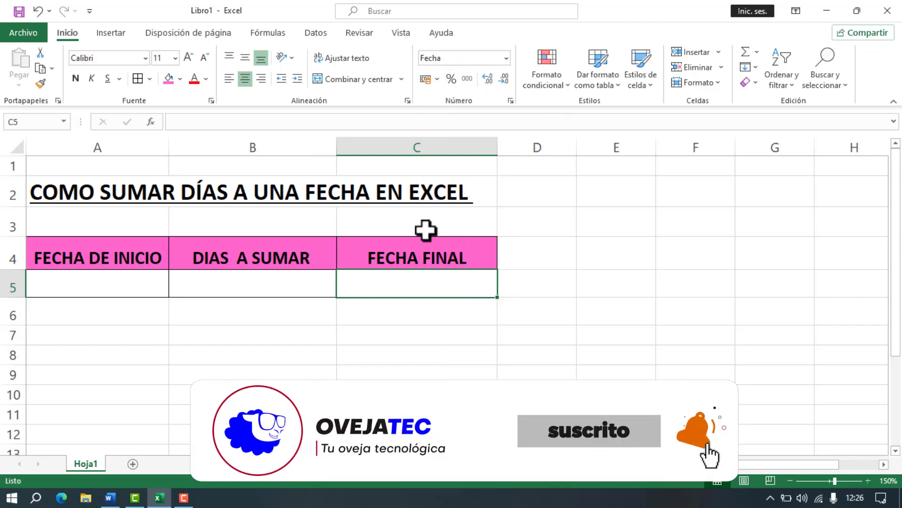
Step: Enter 14/10/2023 as the start date in cell A5 under FECHA DE INICIO
click(90, 284)
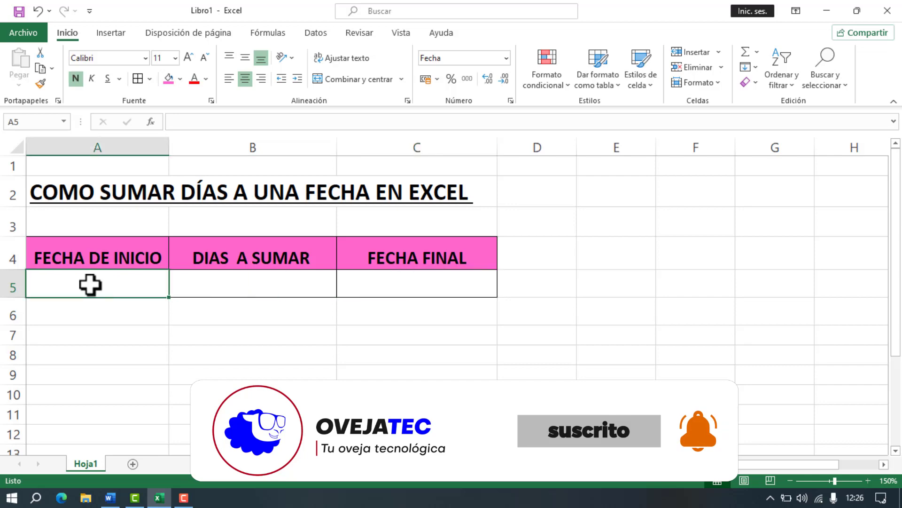
text(14/10/)
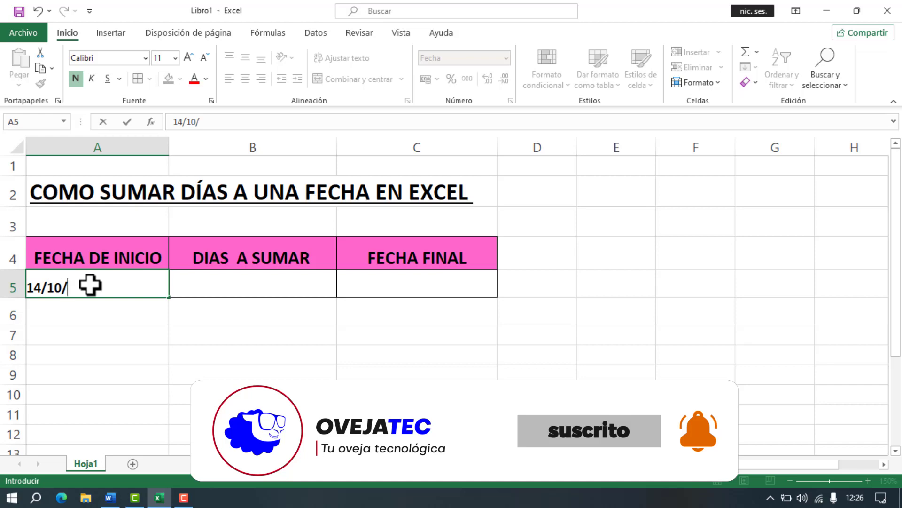
text(2023)
key(Tab)
click(75, 277)
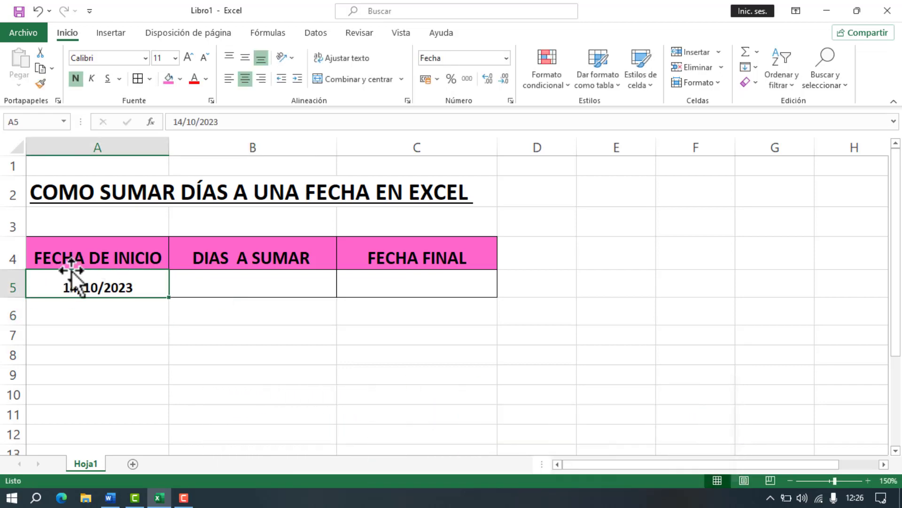
Step: Enter 10 as the number of days to add in cell B5 under DIAS A SUMAR
click(276, 282)
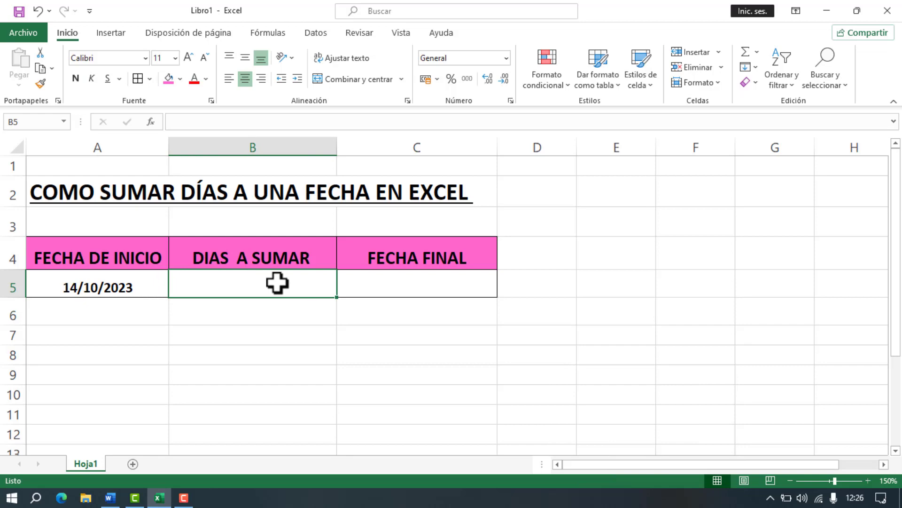
text(1)
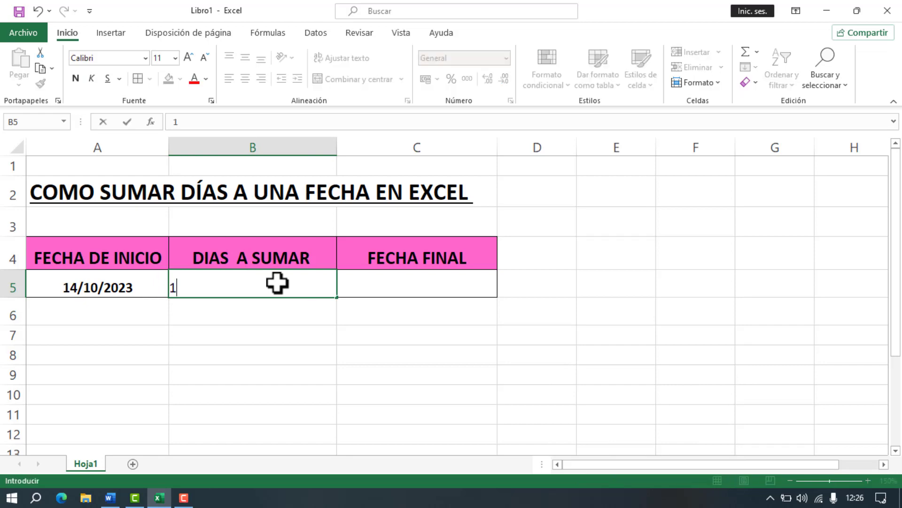
text(0)
click(376, 275)
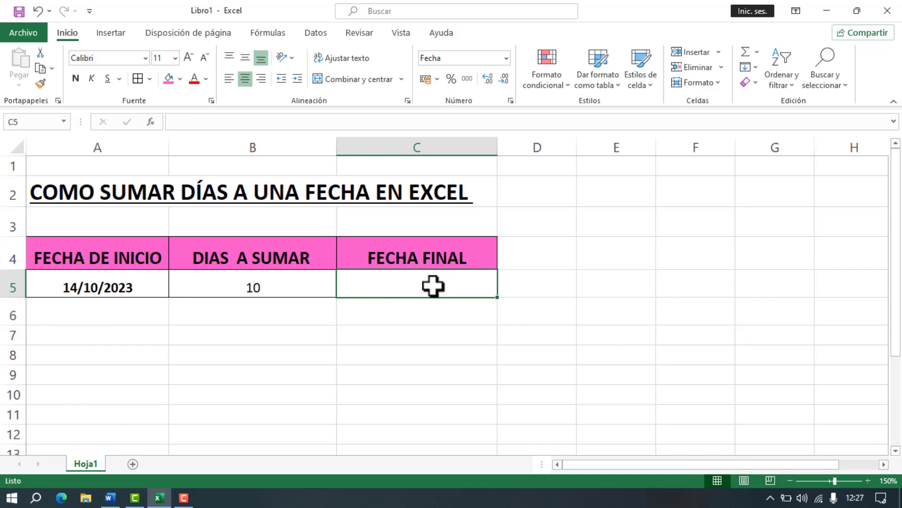
click(140, 278)
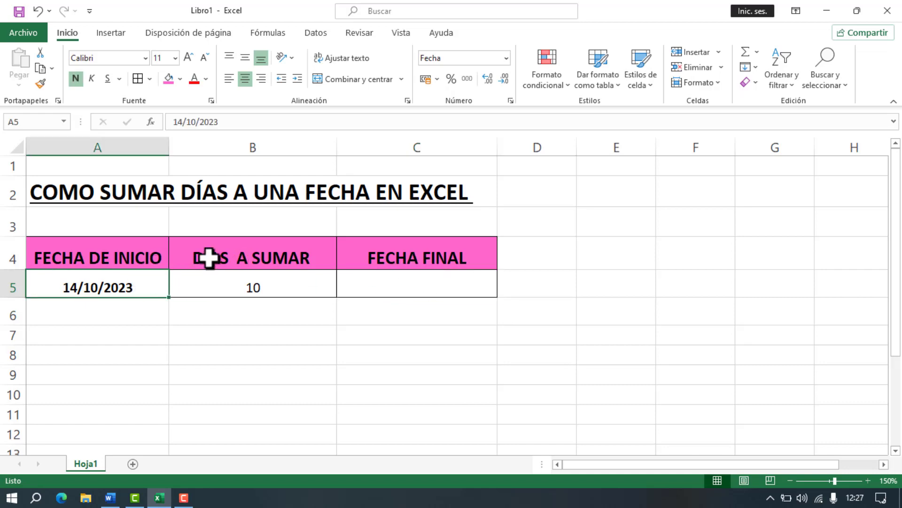
Step: Begin a FECHA formula in C5 under FECHA FINAL, using AÑO(A5) as its year argument
click(413, 288)
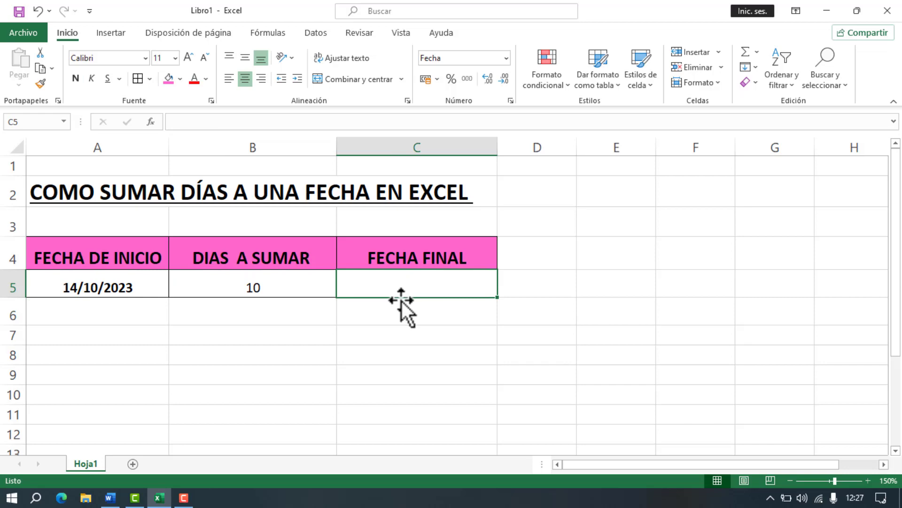
text(=)
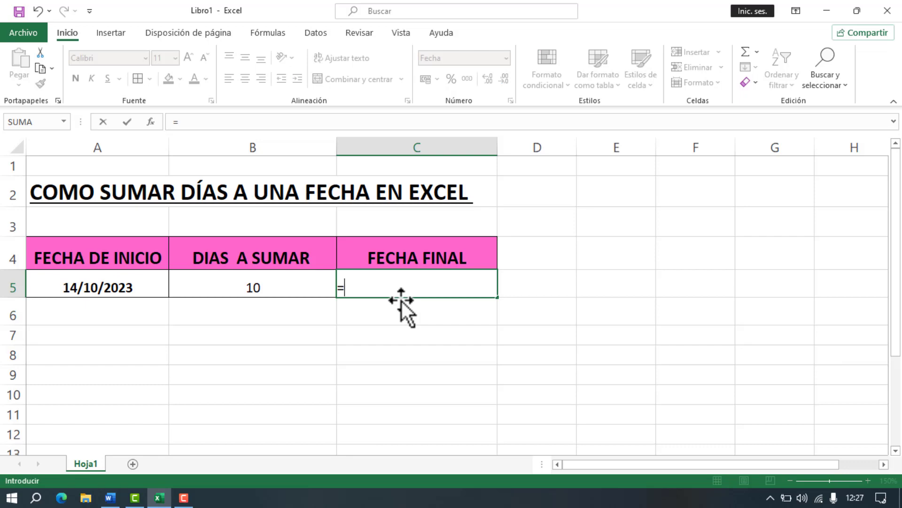
text(FEC)
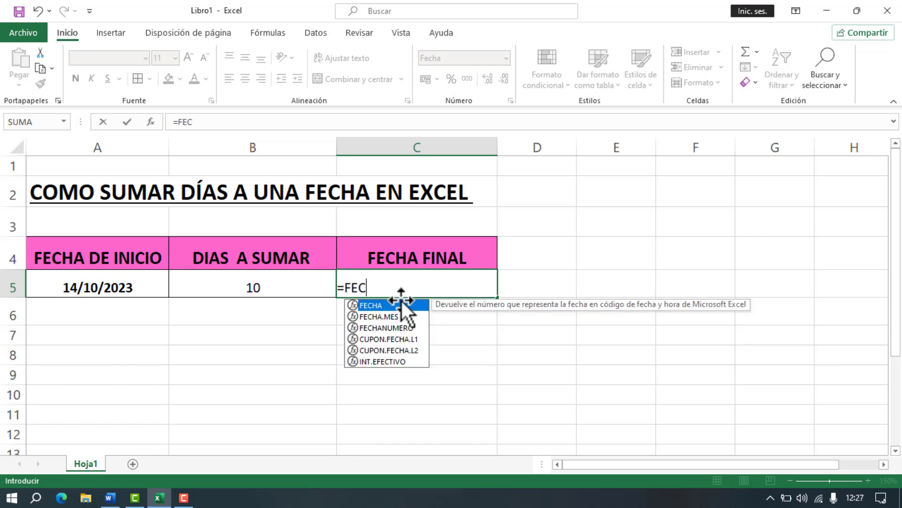
double_click(400, 305)
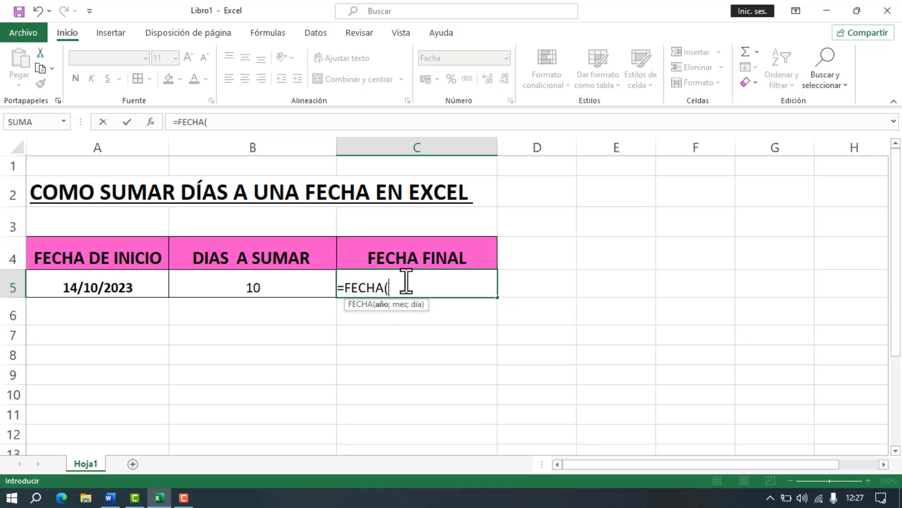
text(AÑ)
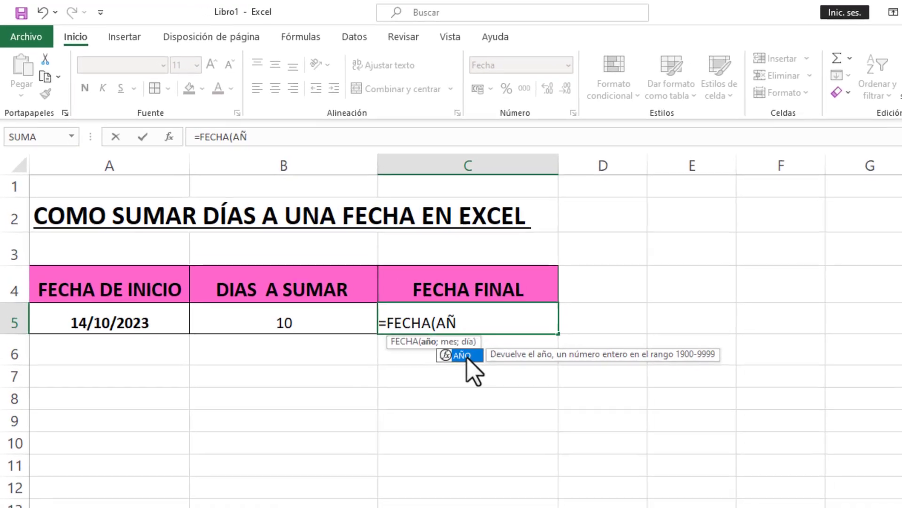
double_click(415, 317)
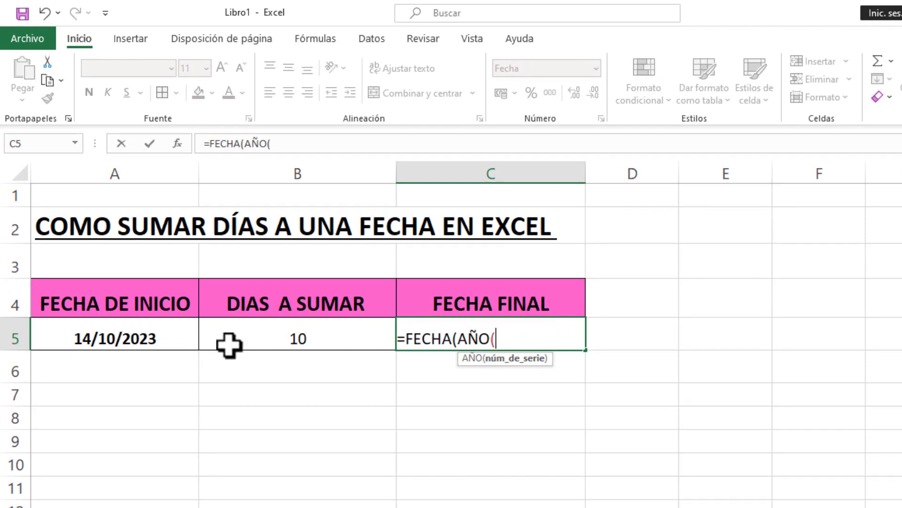
click(126, 335)
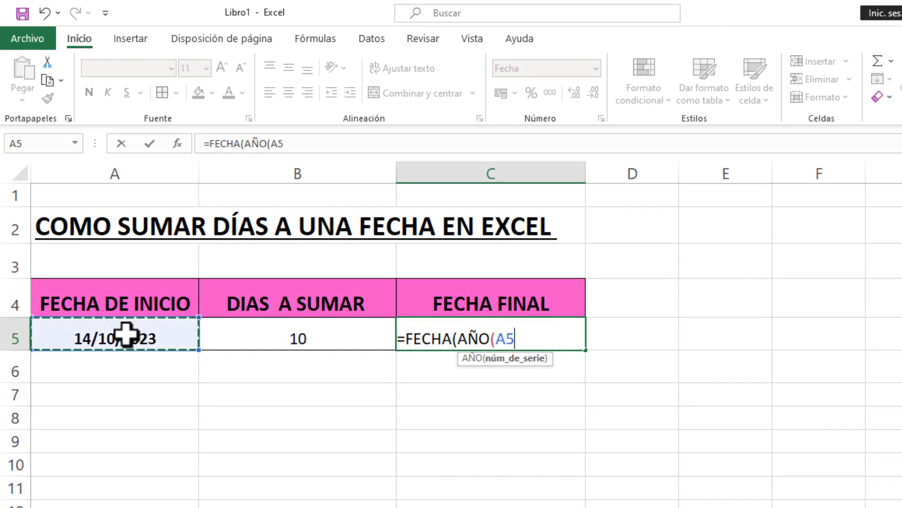
text();)
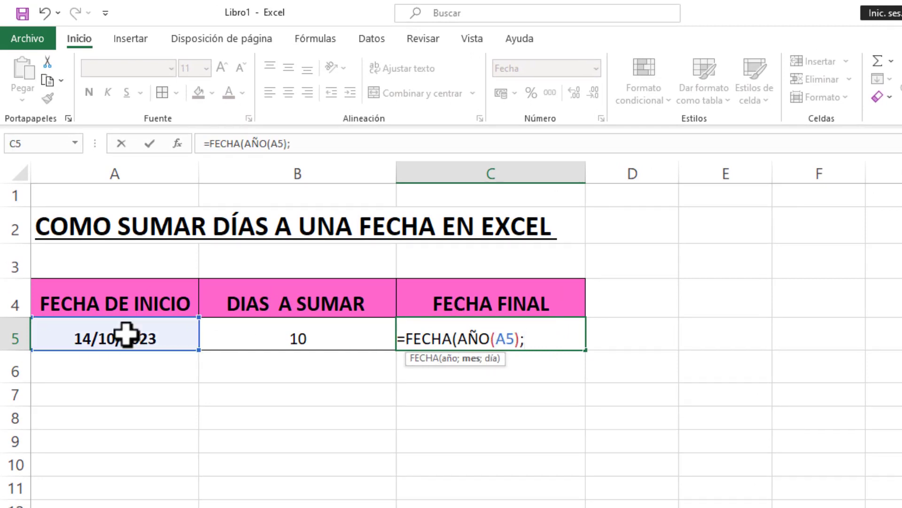
Step: Add MES(A5) as the month argument of the FECHA formula in C5
text(MES)
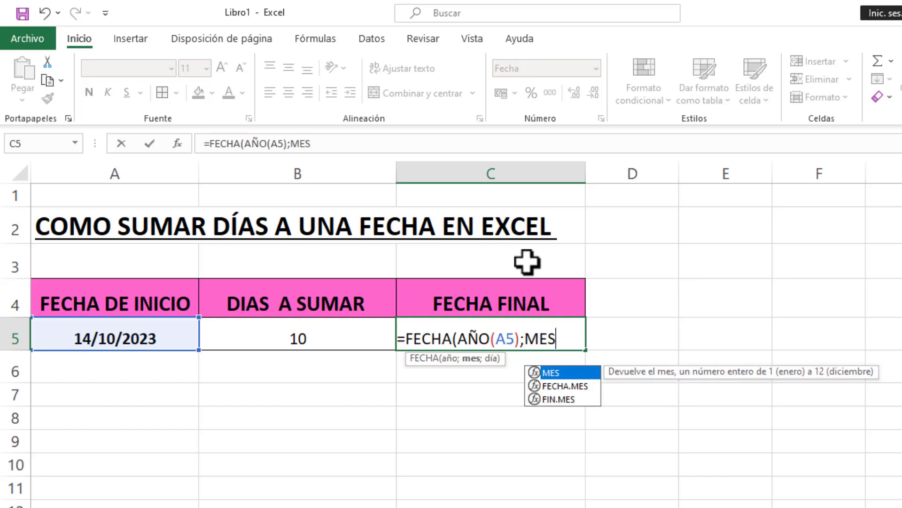
double_click(573, 372)
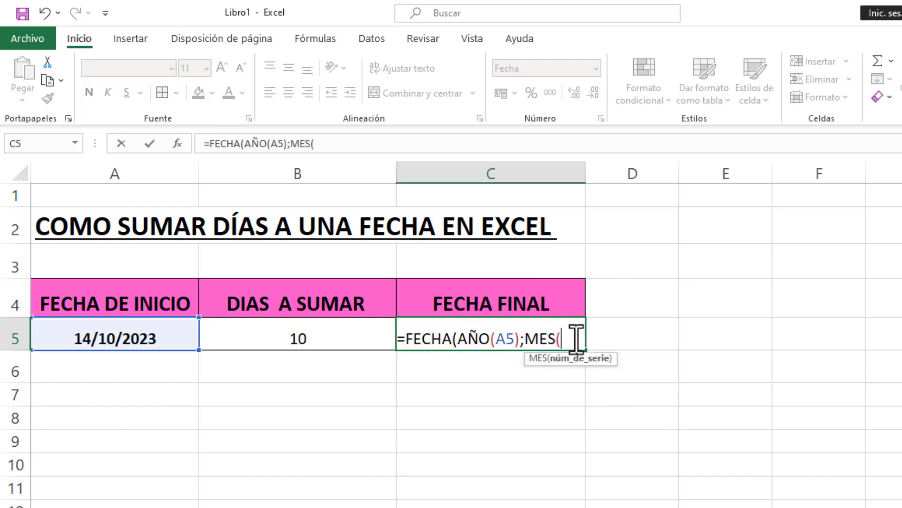
click(97, 336)
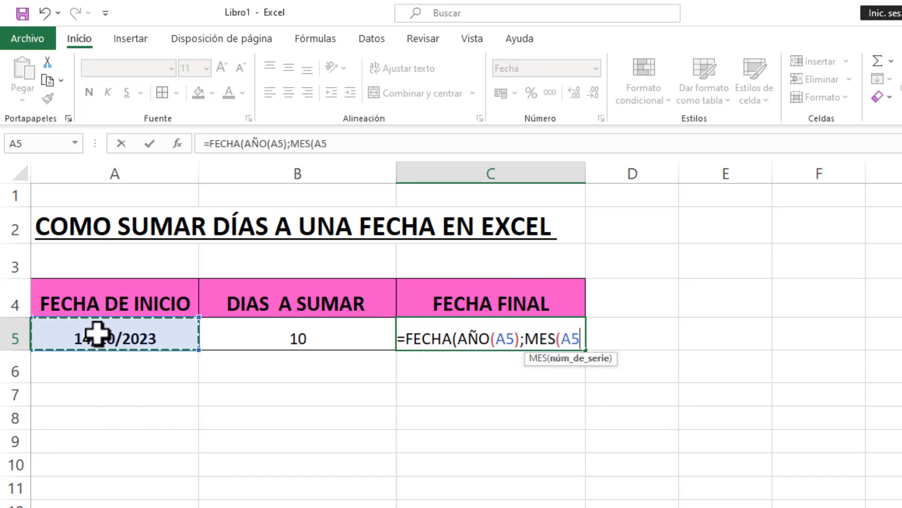
text())
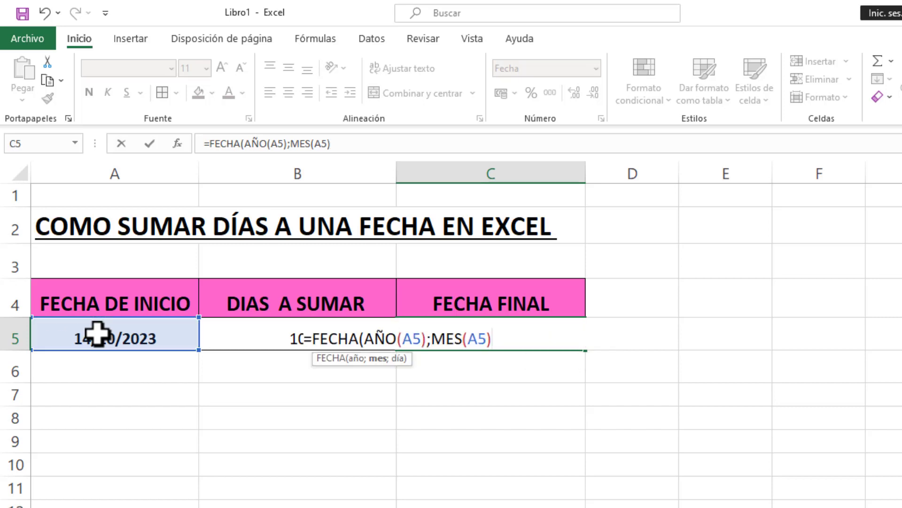
Step: Complete the C5 formula with DIA(A5)+B5 as the day argument and enter it
text(;DIA)
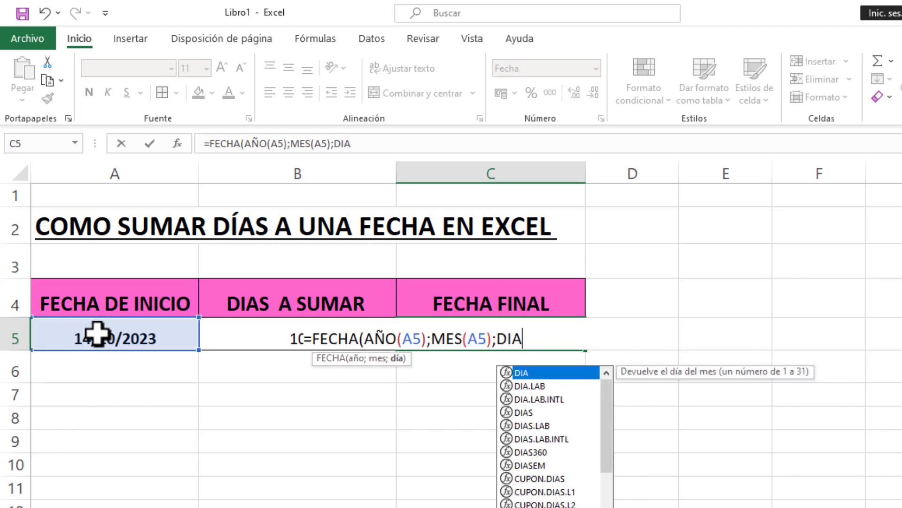
double_click(548, 373)
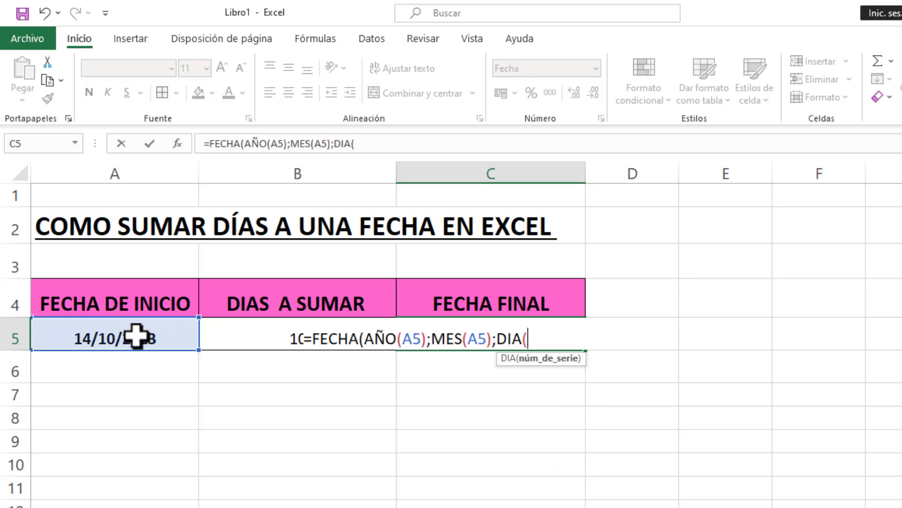
click(121, 337)
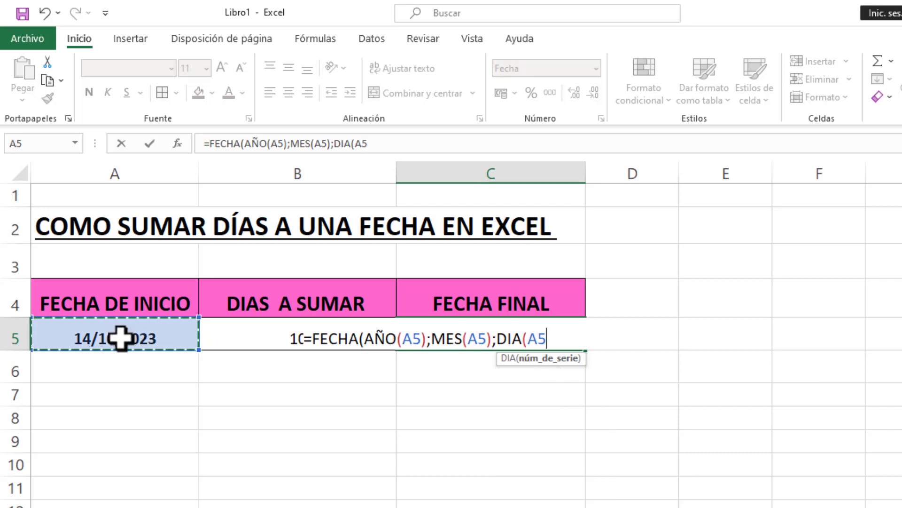
text()+)
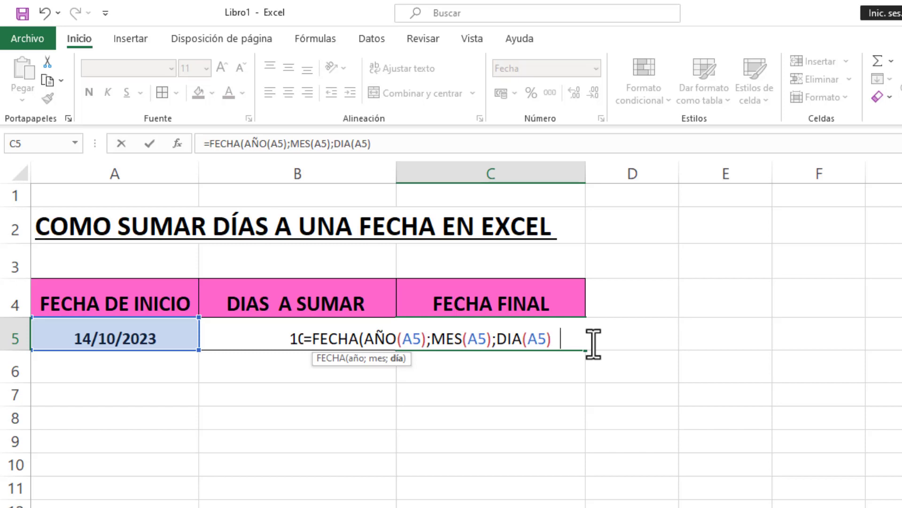
click(261, 336)
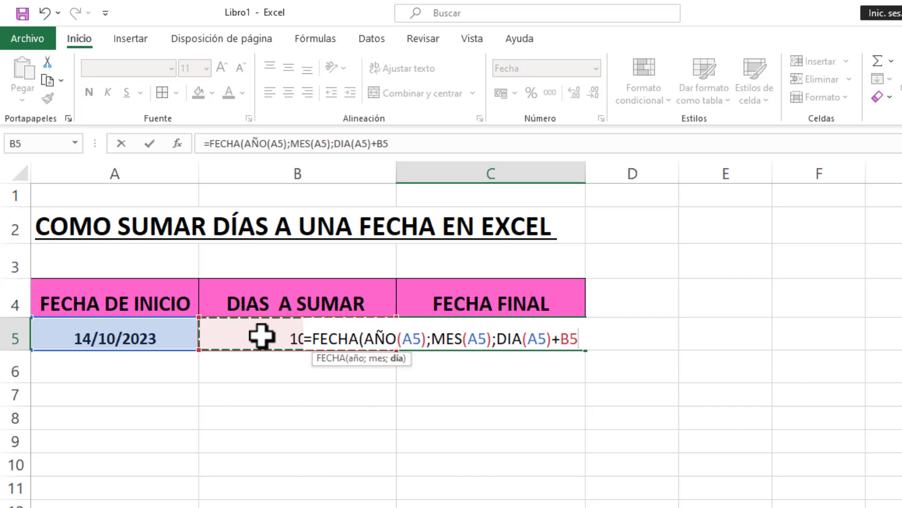
text())
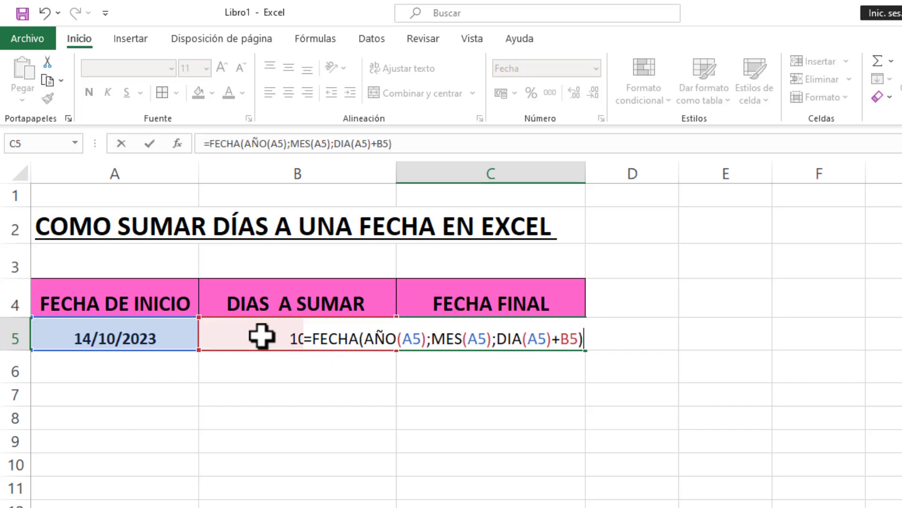
key(Return)
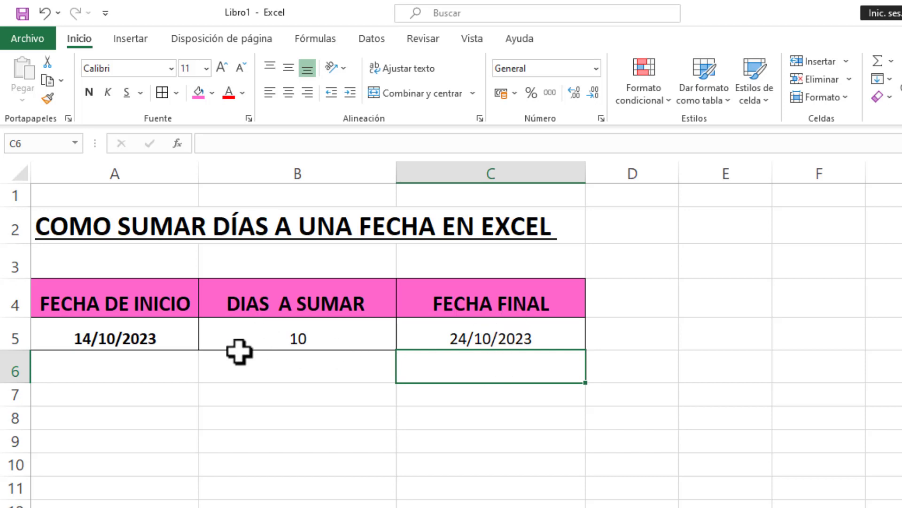
Step: Set the days to add in B5 to 20 and check the recalculated FECHA FINAL date in C5
click(99, 334)
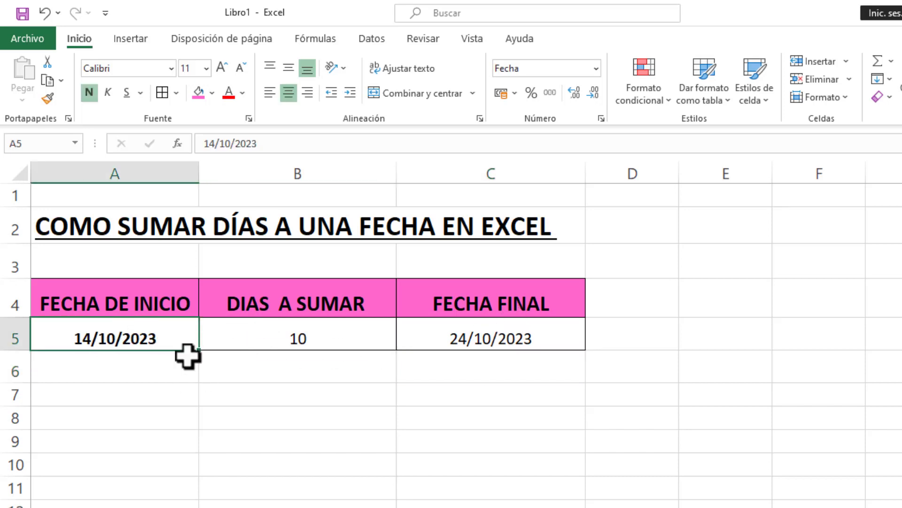
click(269, 342)
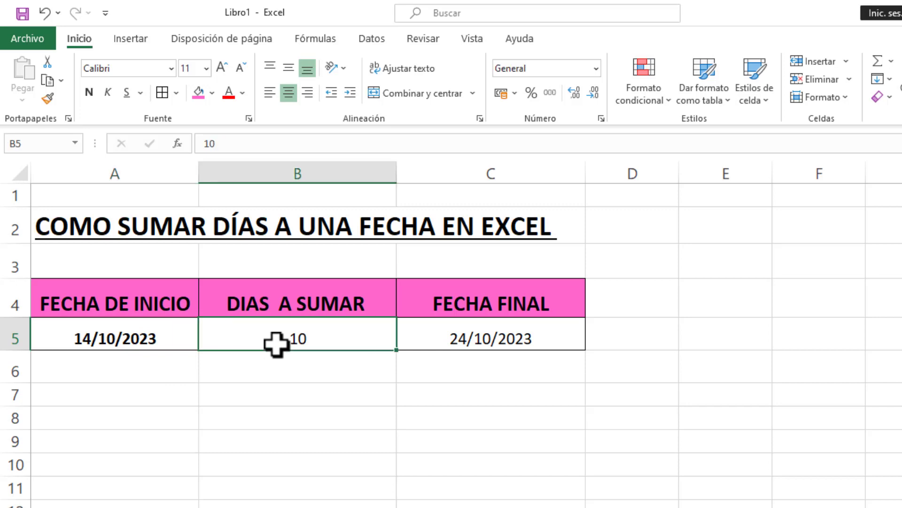
click(458, 334)
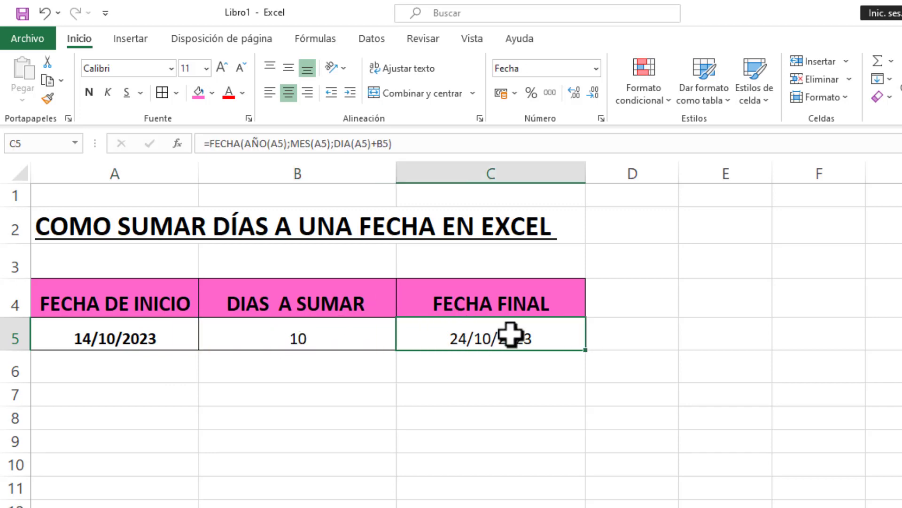
click(294, 335)
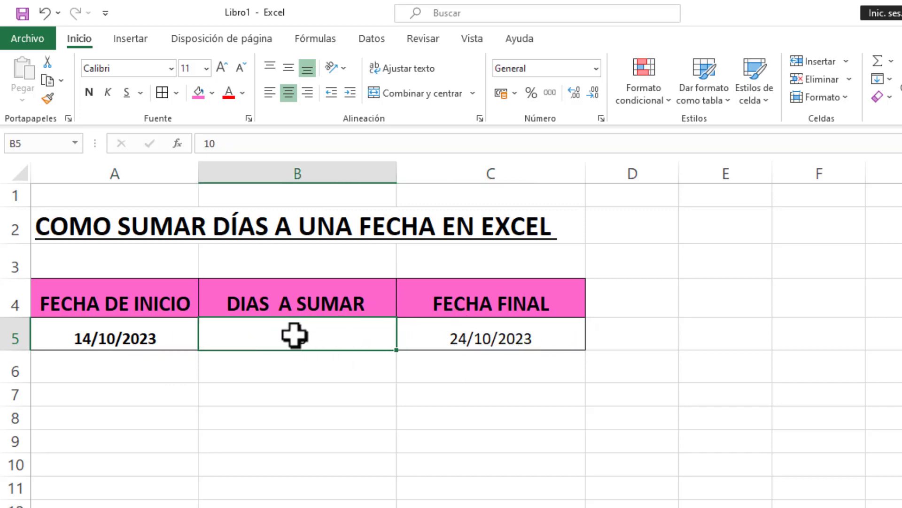
key(BackSpace)
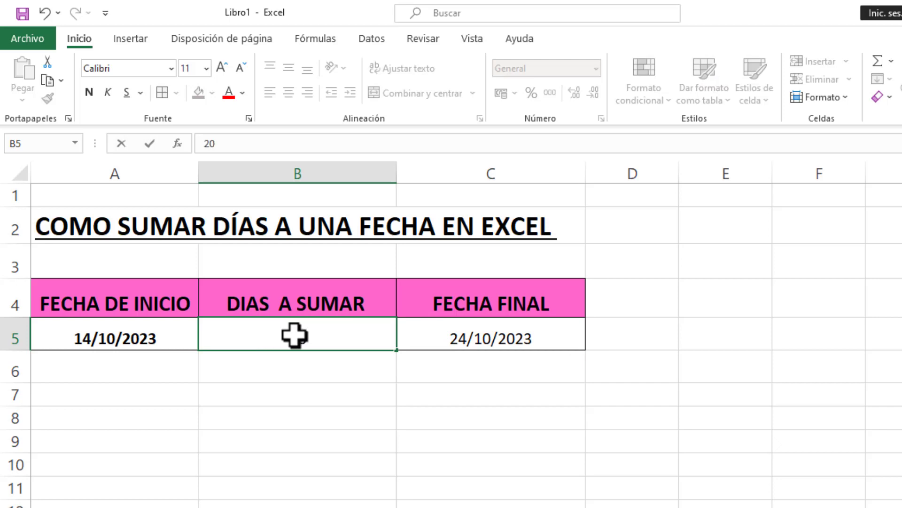
key(Return)
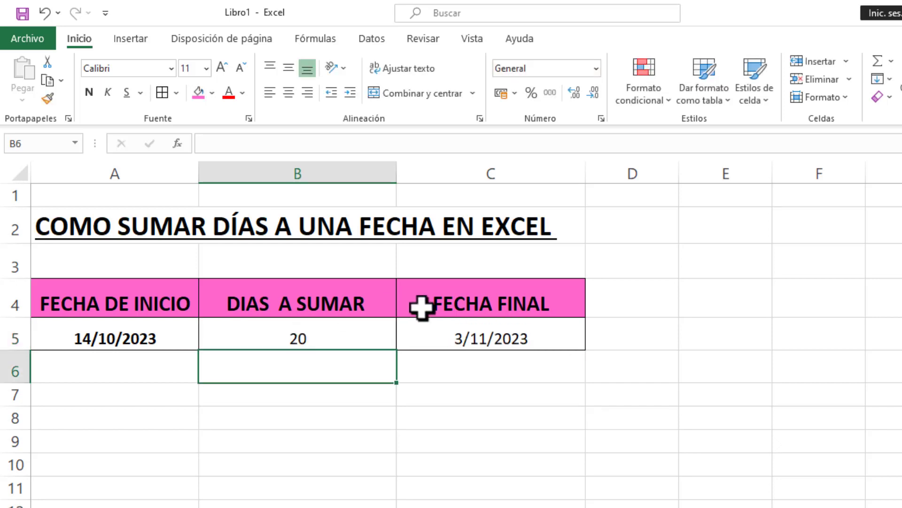
click(493, 332)
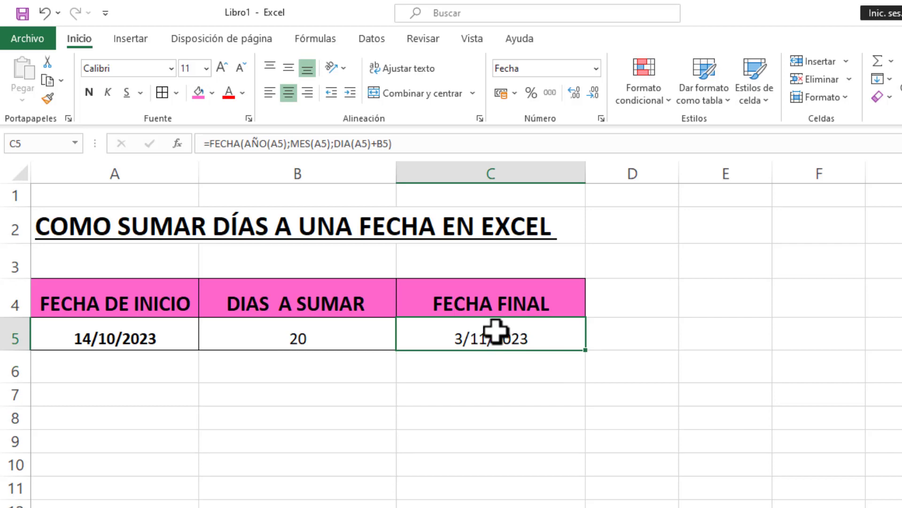
Step: Set the days to add in B5 to 30 and check the FECHA FINAL date again
click(303, 345)
text(30)
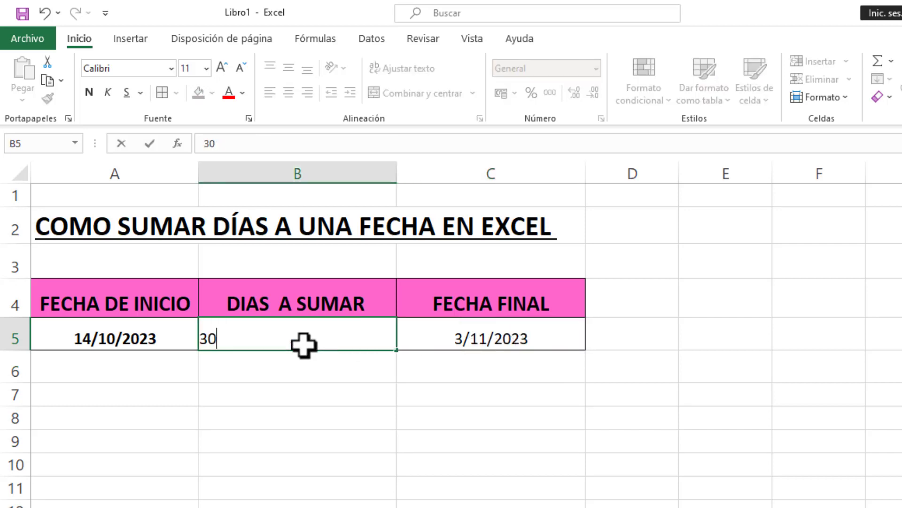
key(Return)
click(514, 327)
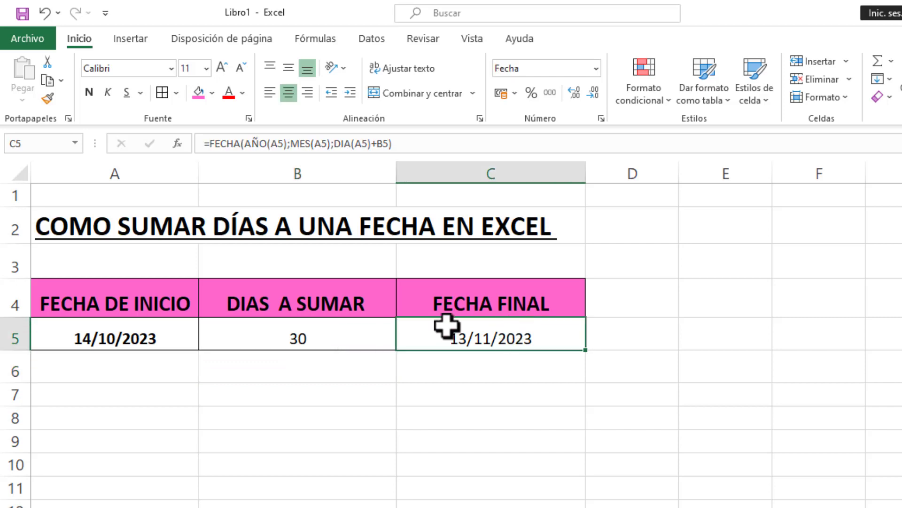
key(Left)
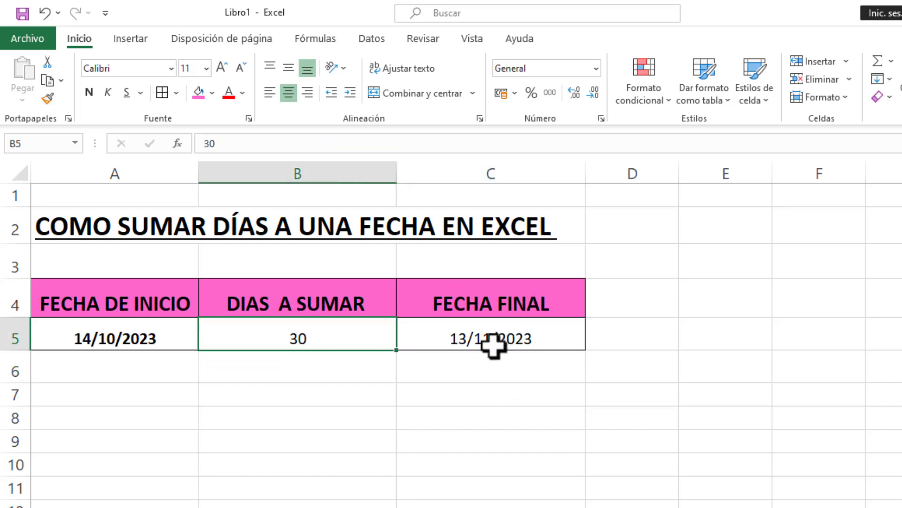
Step: Edit the C5 formula so its day argument subtracts the days, as DIA(A5)-B5
double_click(494, 327)
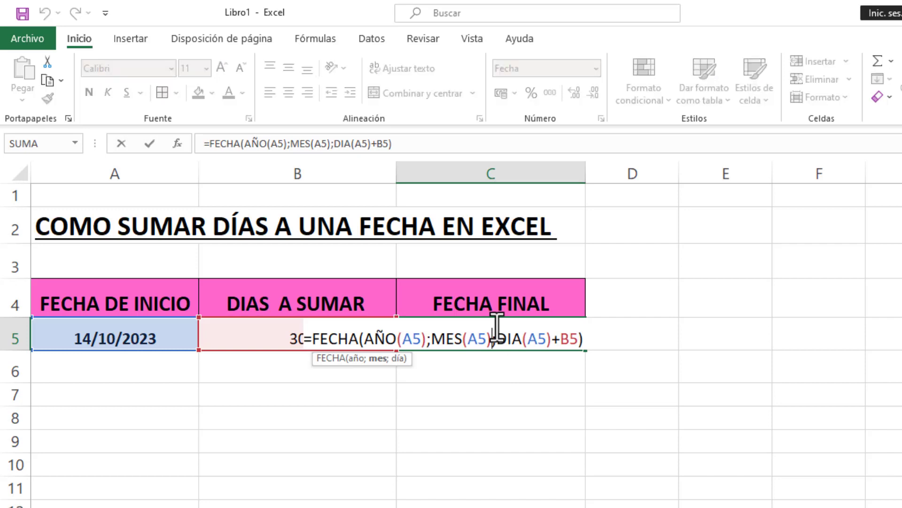
click(563, 339)
key(BackSpace)
text(-)
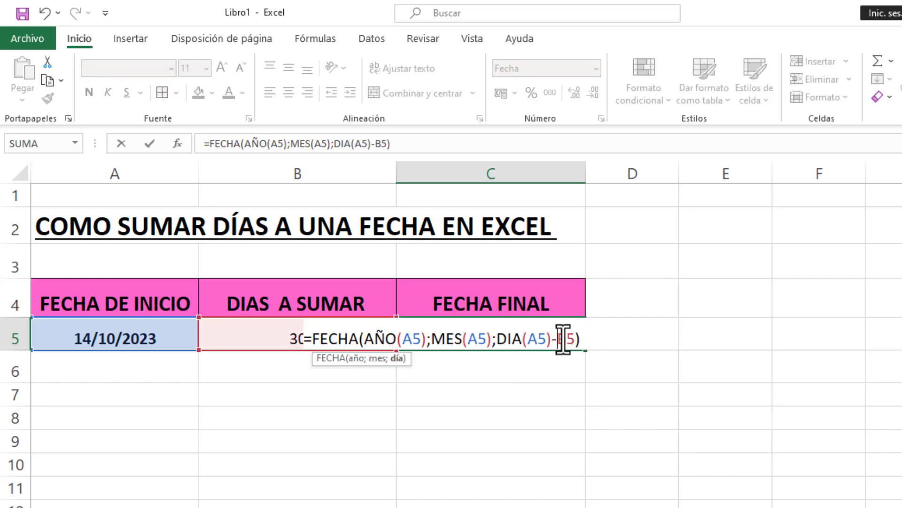
key(Return)
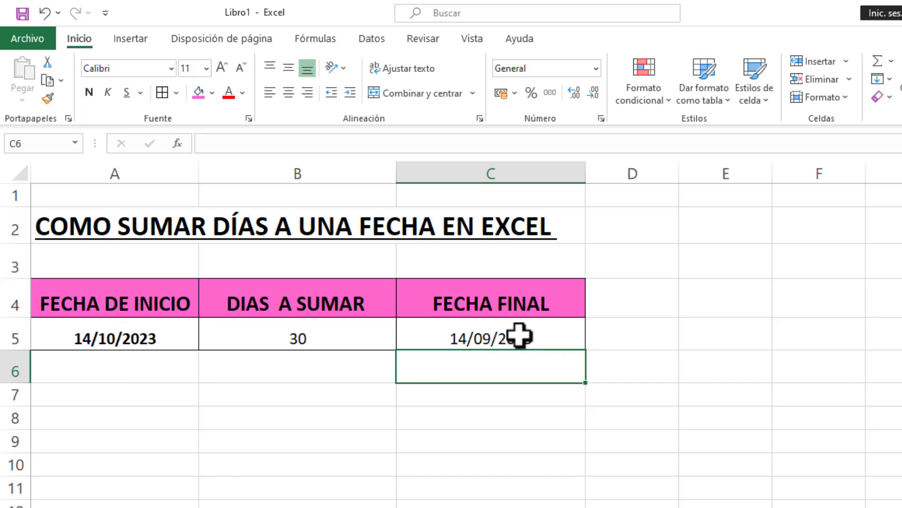
Step: Set the number of days in B5 to 4 and compare the start date with the FECHA FINAL date
click(332, 337)
key(BackSpace)
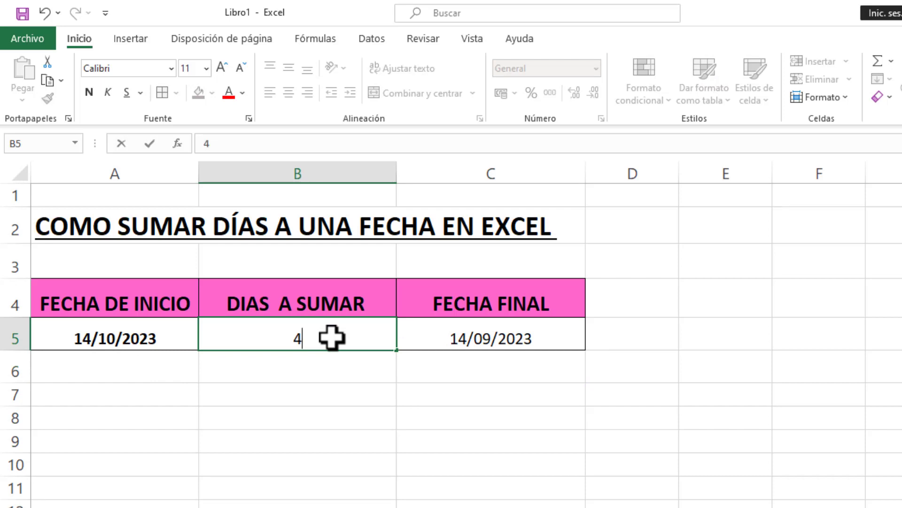
key(Return)
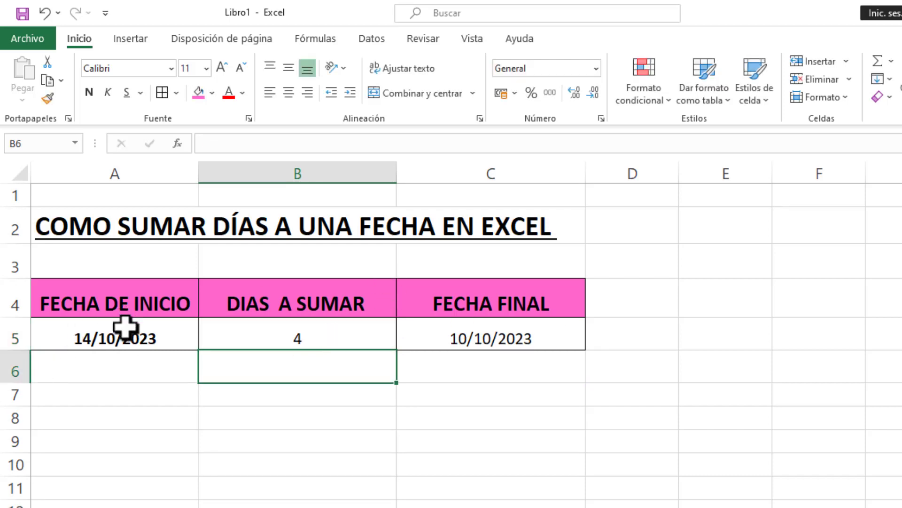
click(76, 339)
click(375, 346)
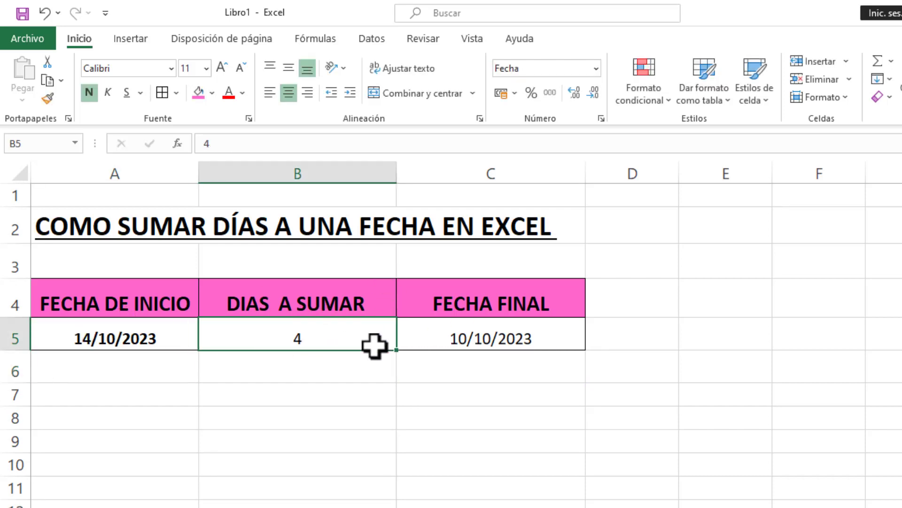
click(458, 338)
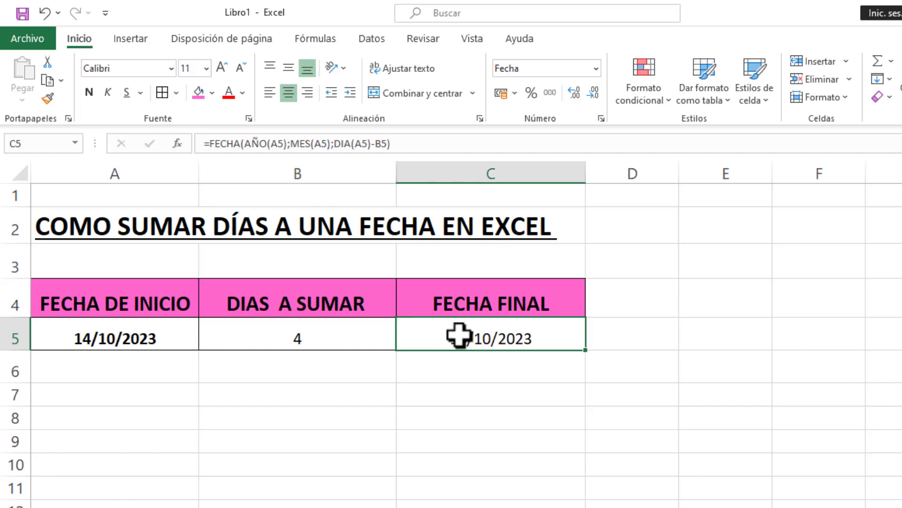
click(354, 347)
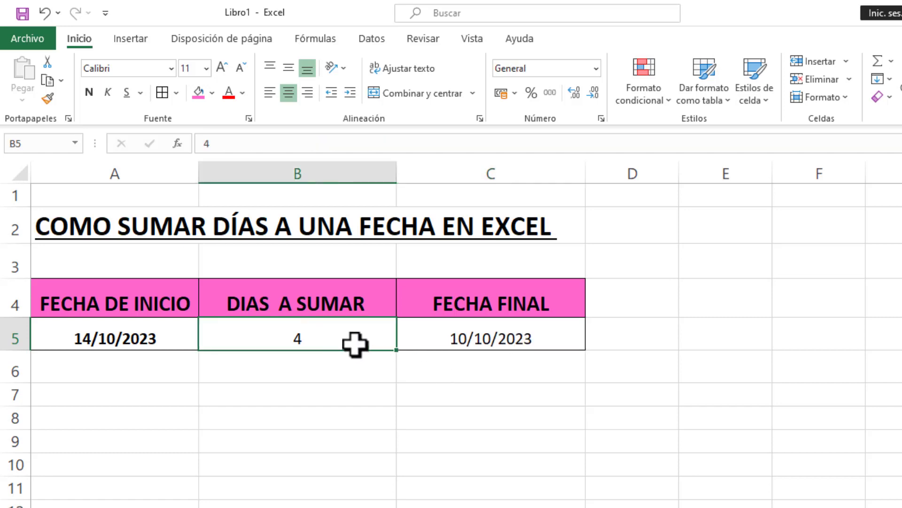
Step: Rework the C5 formula to add months instead, with MES(A5)+B5 as the month argument and plain DIA(A5) as the day argument
click(489, 314)
click(484, 339)
double_click(487, 339)
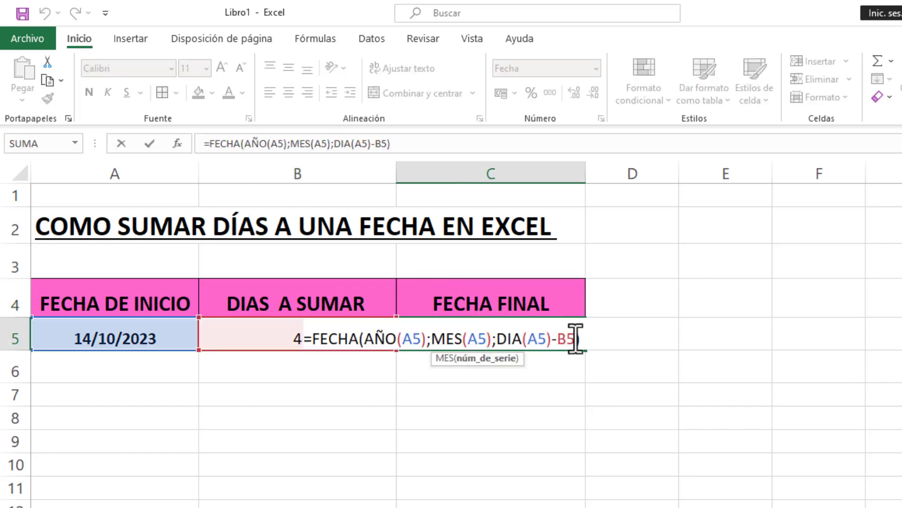
drag(575, 339, 557, 344)
key(BackSpace)
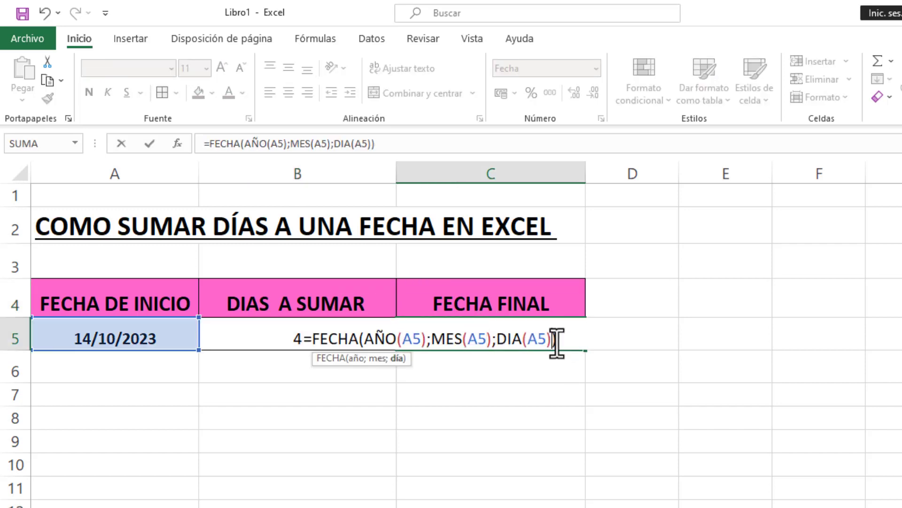
click(496, 349)
text(+)
click(256, 329)
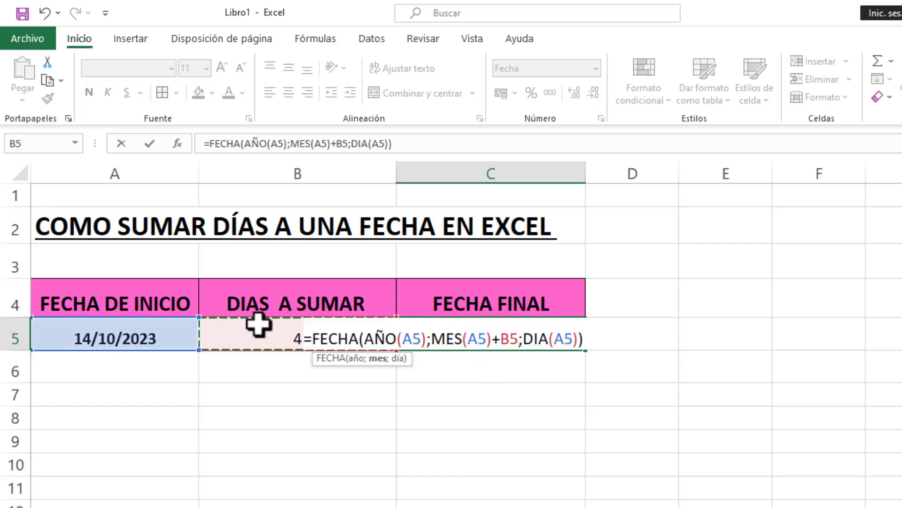
key(Return)
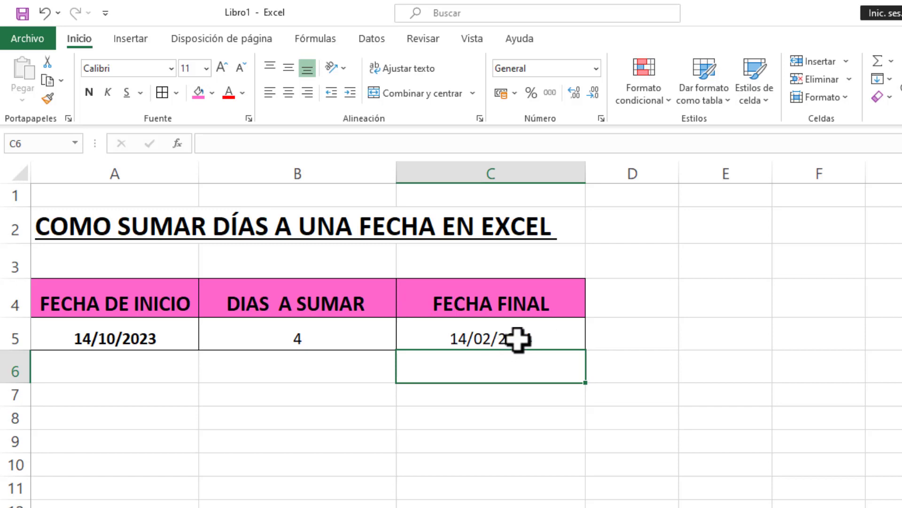
Step: Set the amount in B5 to 1 and compare the start date in A5 with the FECHA FINAL date
click(298, 345)
text(1)
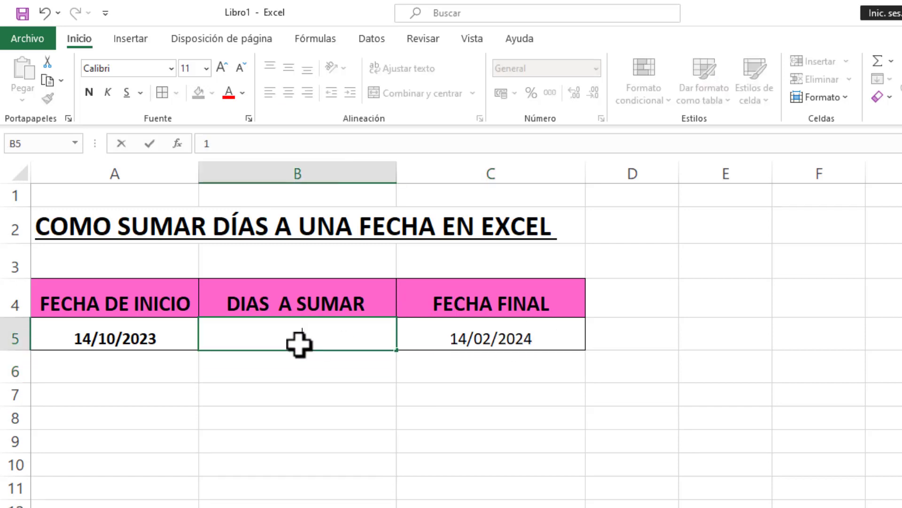
key(Return)
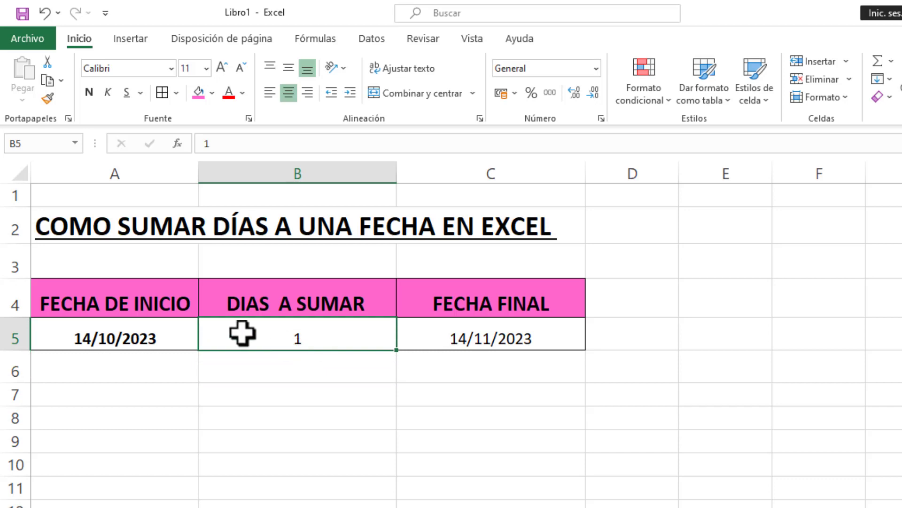
click(108, 341)
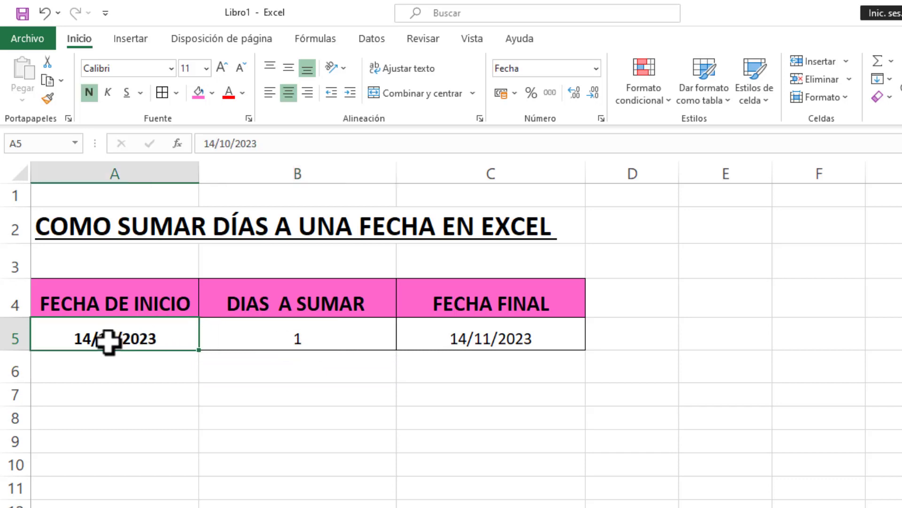
click(487, 337)
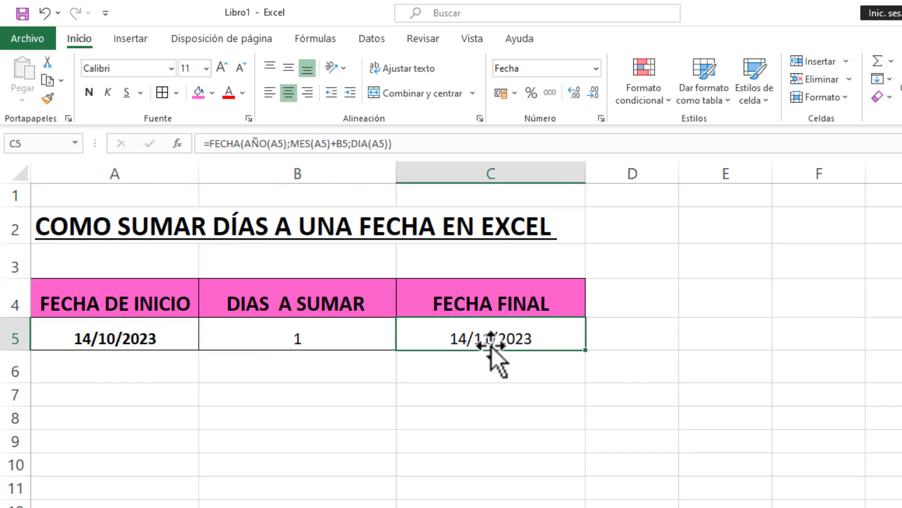
Step: Change the month argument of the C5 formula to MES(A5)-B5 and compare the start and final dates
double_click(494, 341)
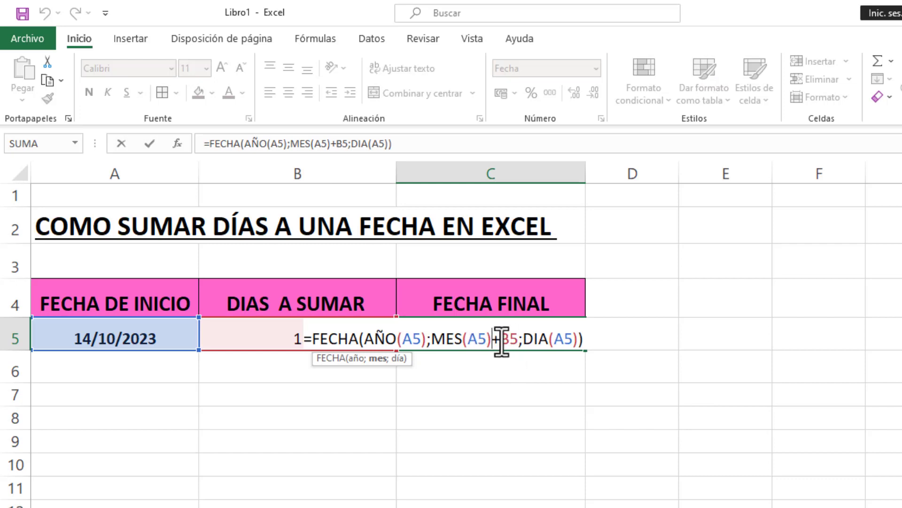
key(BackSpace)
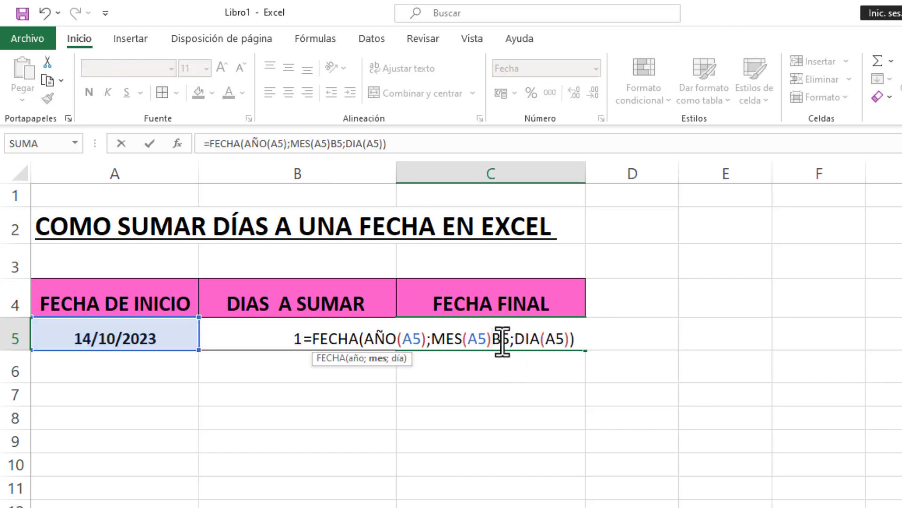
text(-)
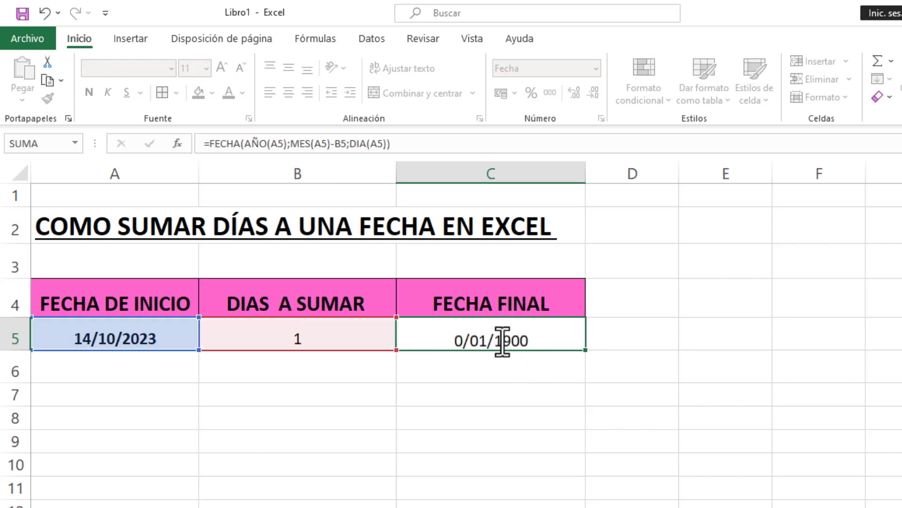
key(Return)
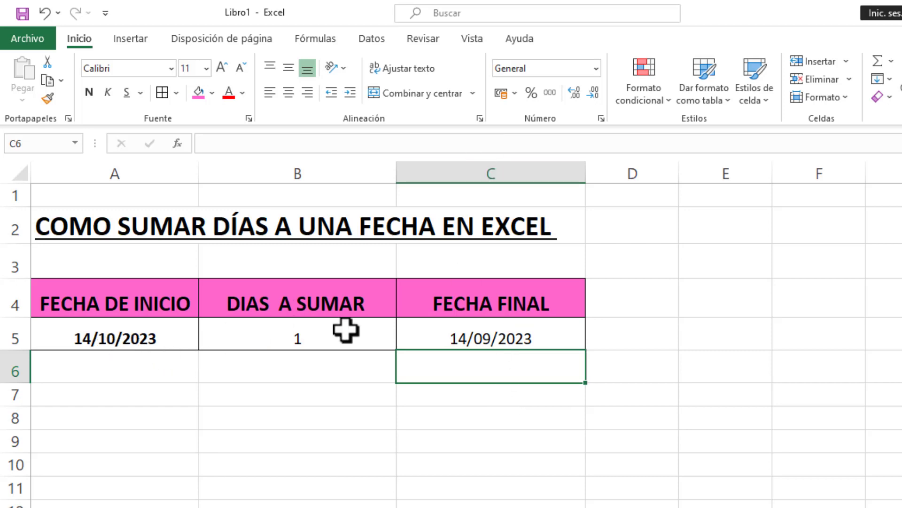
click(104, 342)
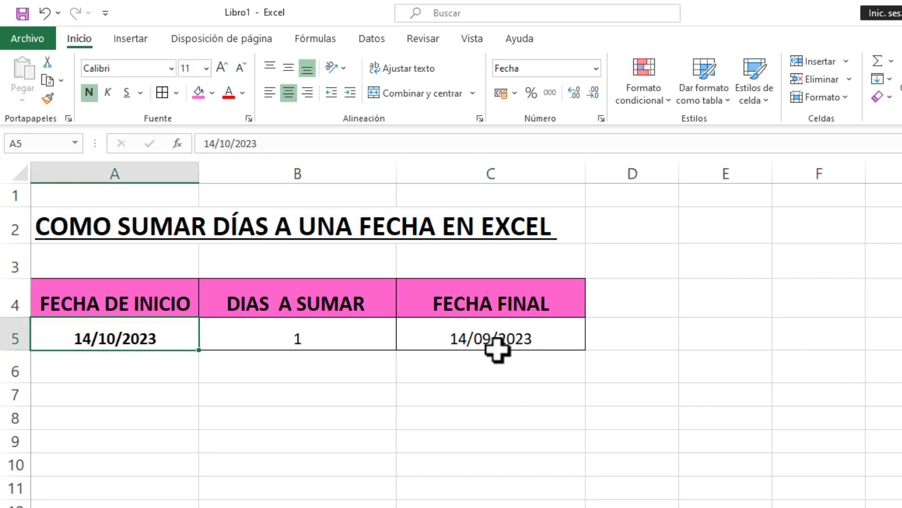
click(486, 340)
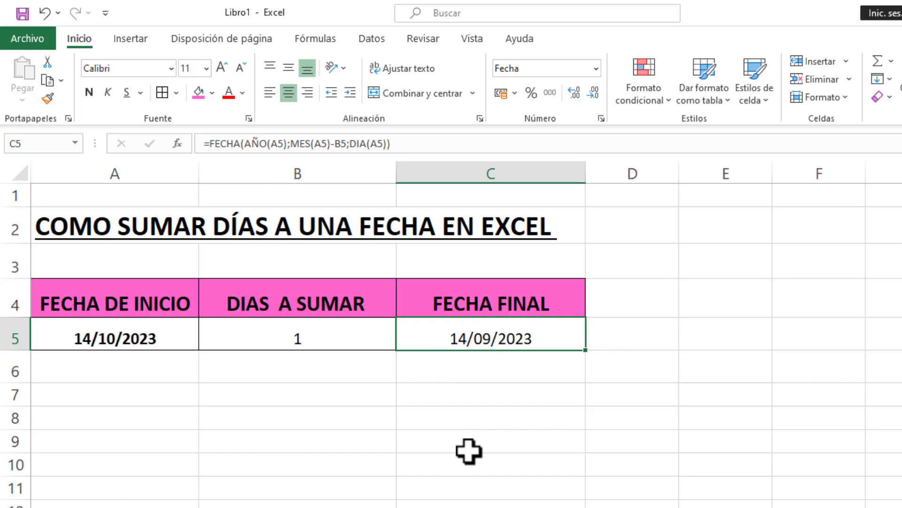
Step: Rework the C5 formula to add years, with AÑO(A5)+B5 as the year argument and plain MES(A5) as the month argument, and set B5 to 2
double_click(549, 337)
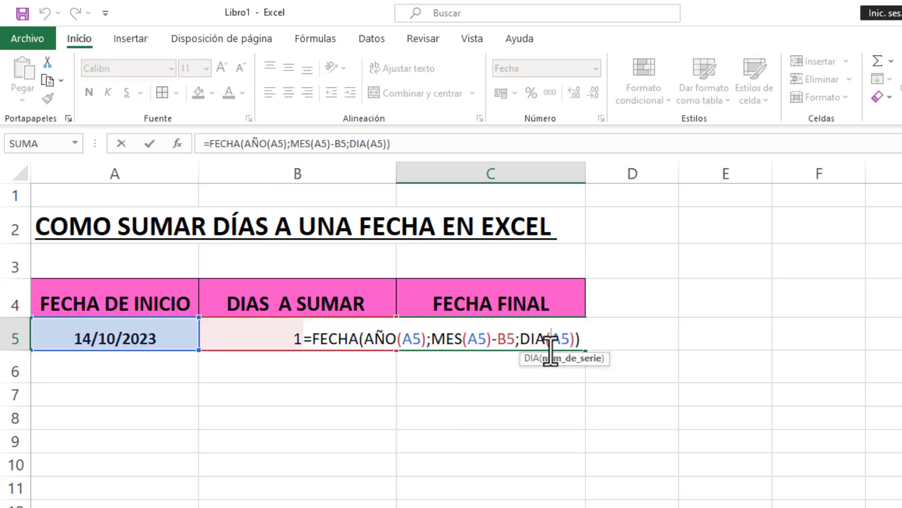
click(515, 339)
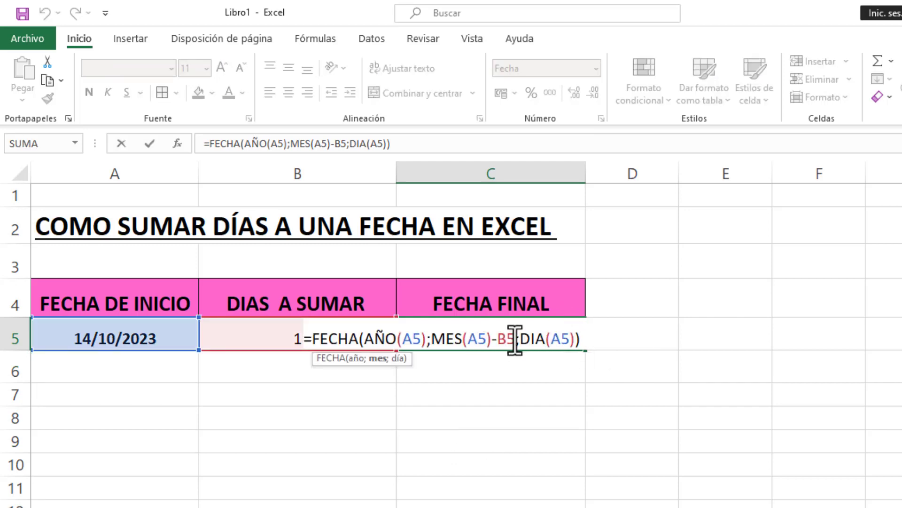
key(BackSpace)
key(BackSpace)
key(BackSpace)
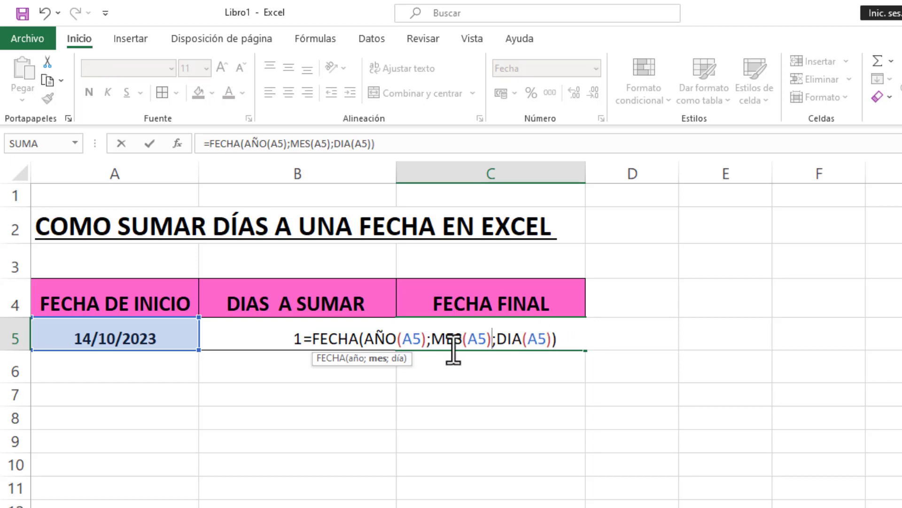
click(428, 338)
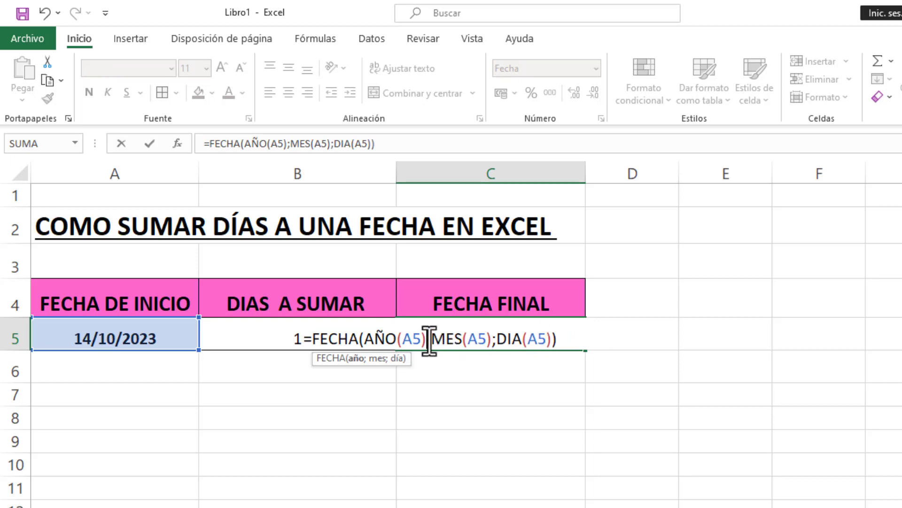
text(+)
click(267, 338)
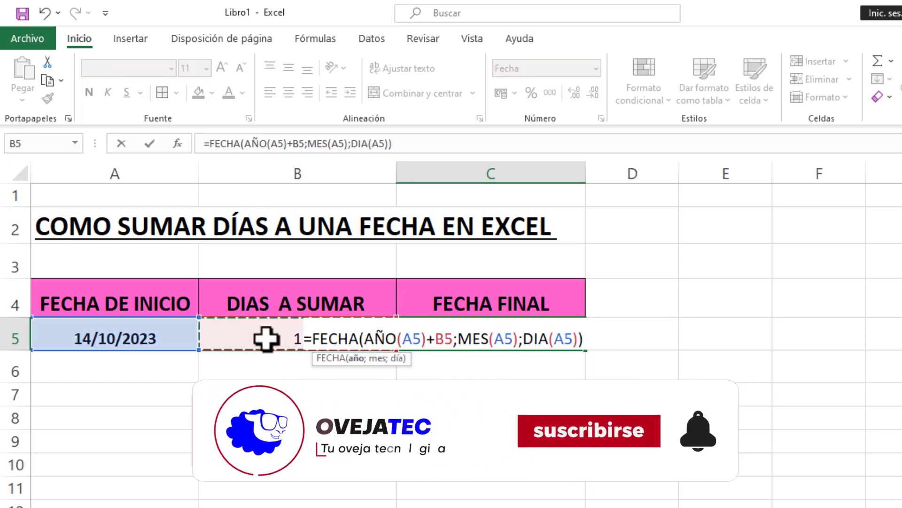
key(Return)
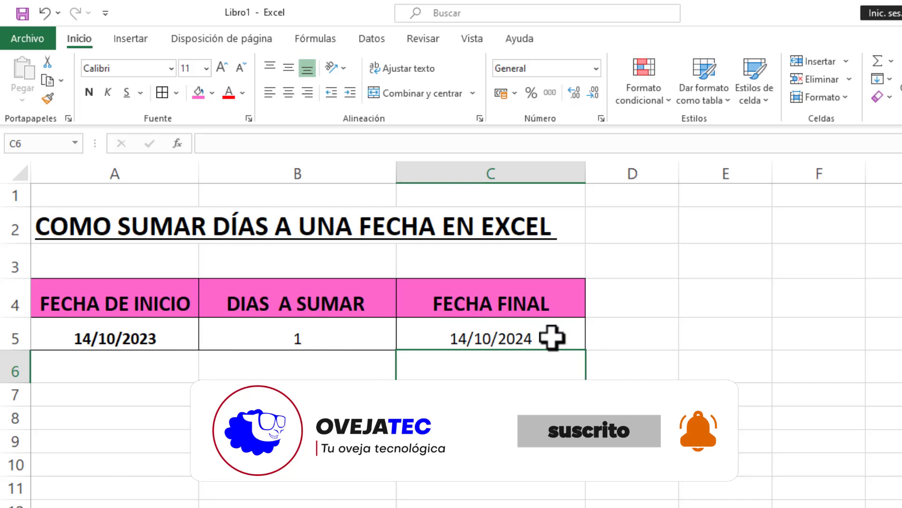
click(324, 337)
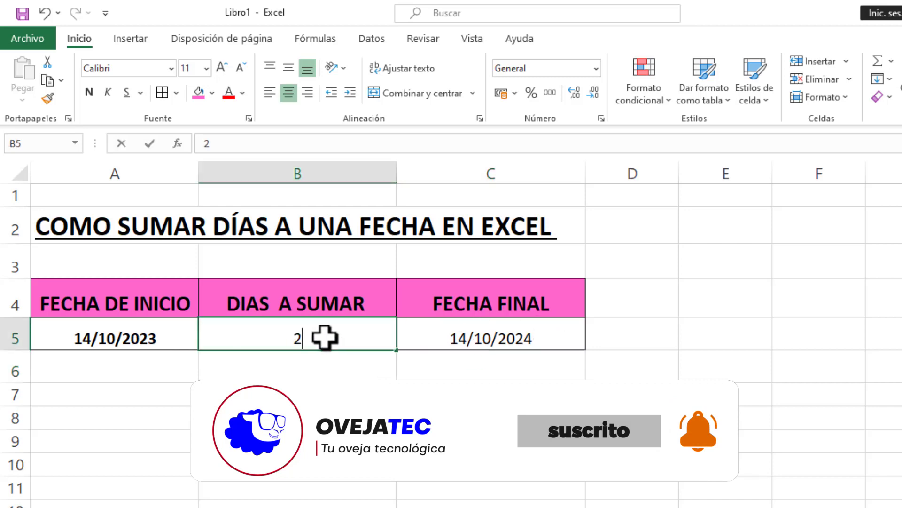
key(Return)
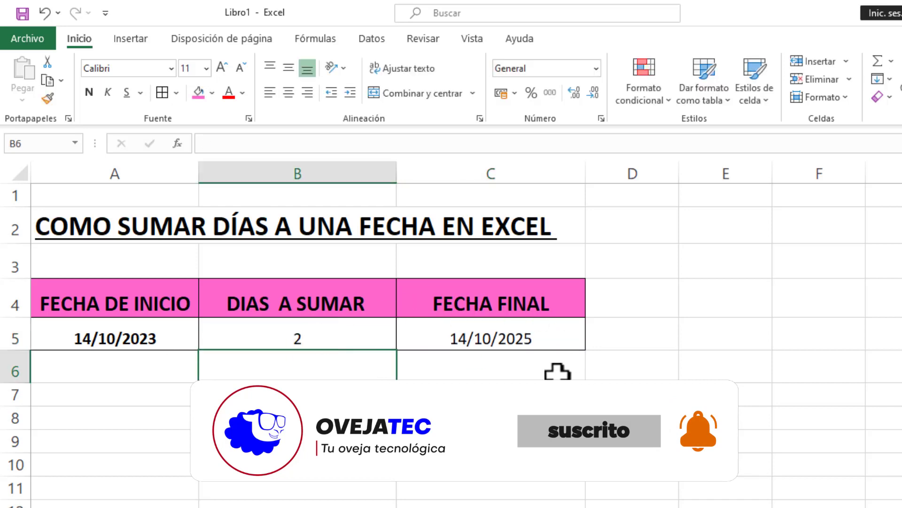
Step: Change the year argument of the C5 formula to AÑO(A5)-B5 and compare the start date, the amount and the final date
double_click(494, 341)
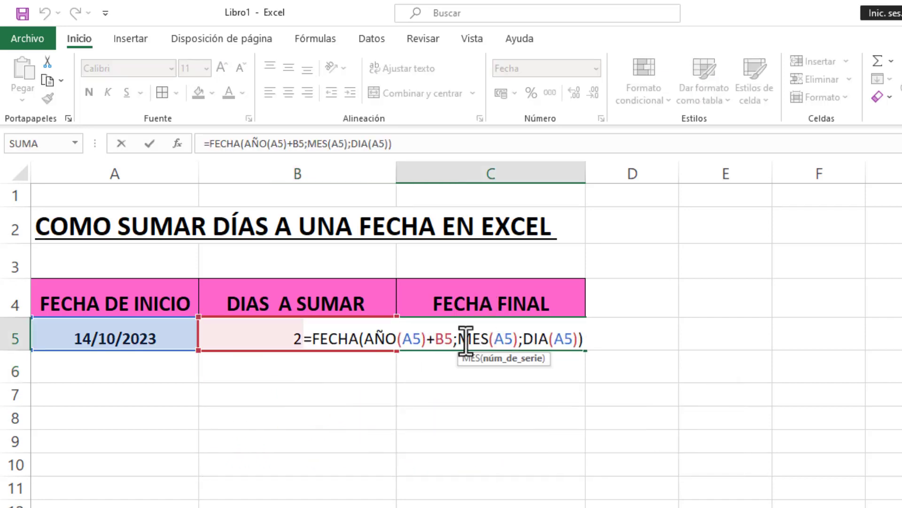
click(442, 340)
key(BackSpace)
text(-)
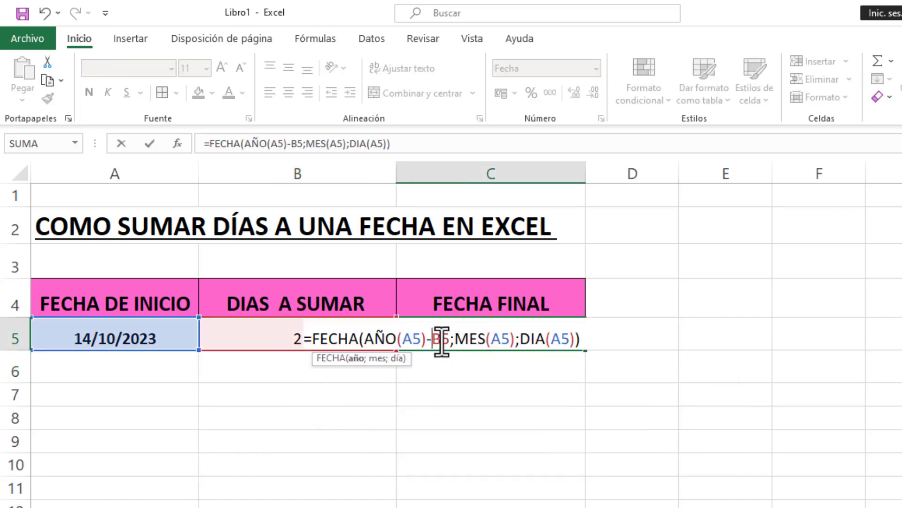
key(Return)
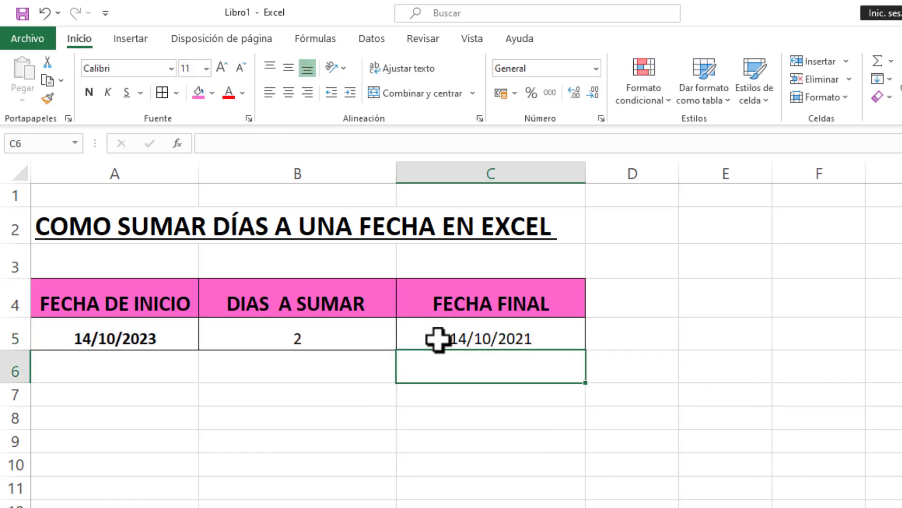
click(161, 345)
click(326, 338)
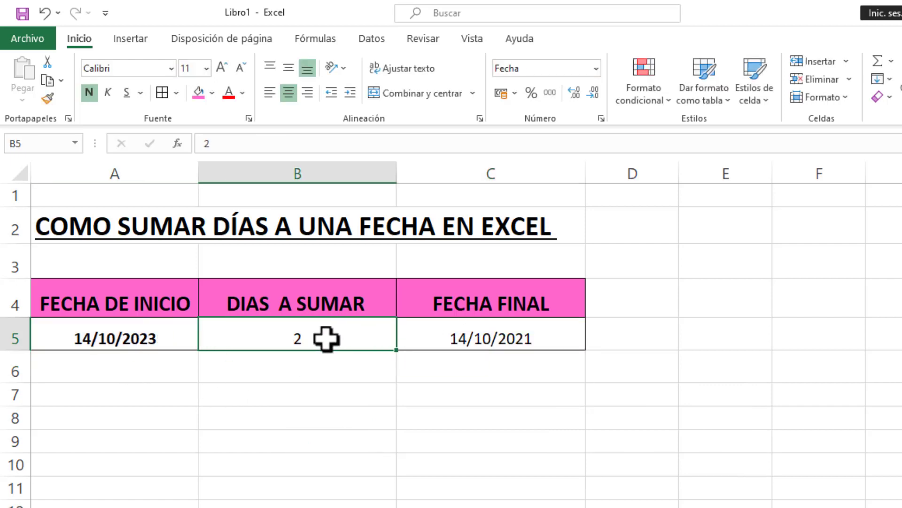
click(517, 346)
Step: Set the number of years to subtract in B5 to 1 and check the FECHA FINAL date against the start date
click(299, 338)
key(BackSpace)
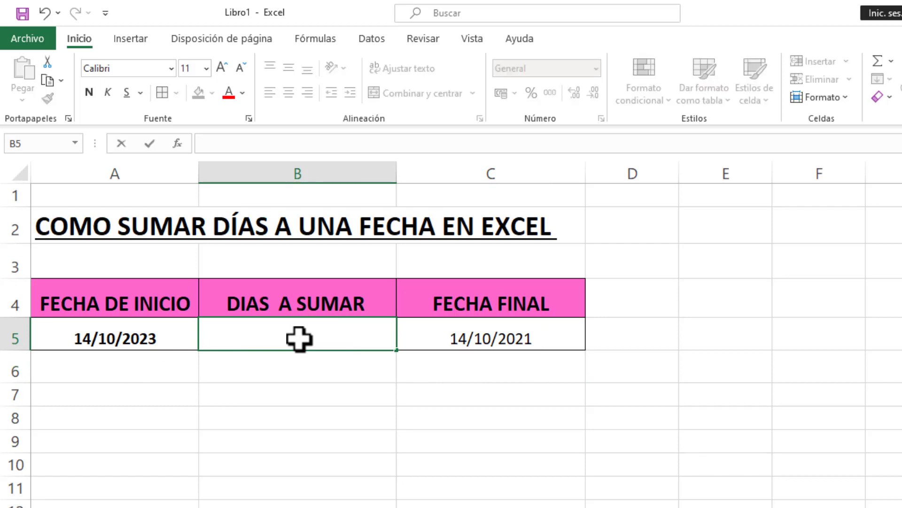
key(Return)
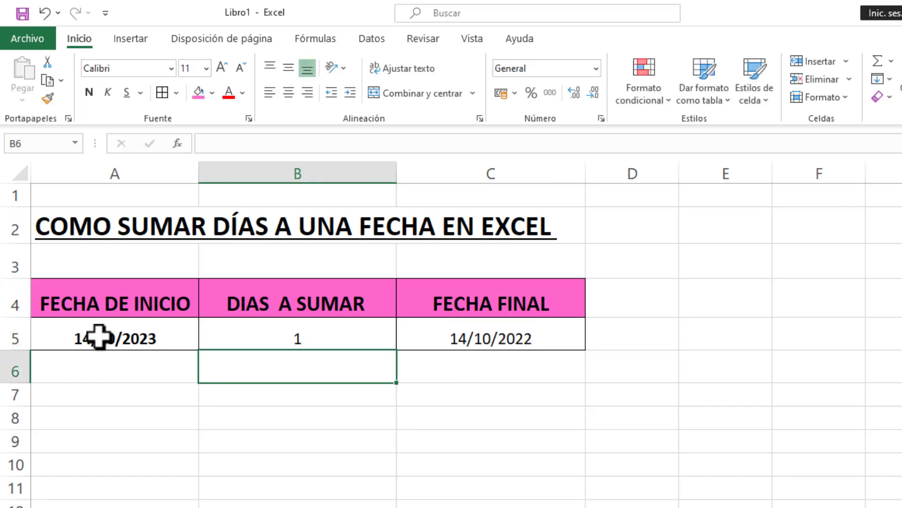
click(271, 329)
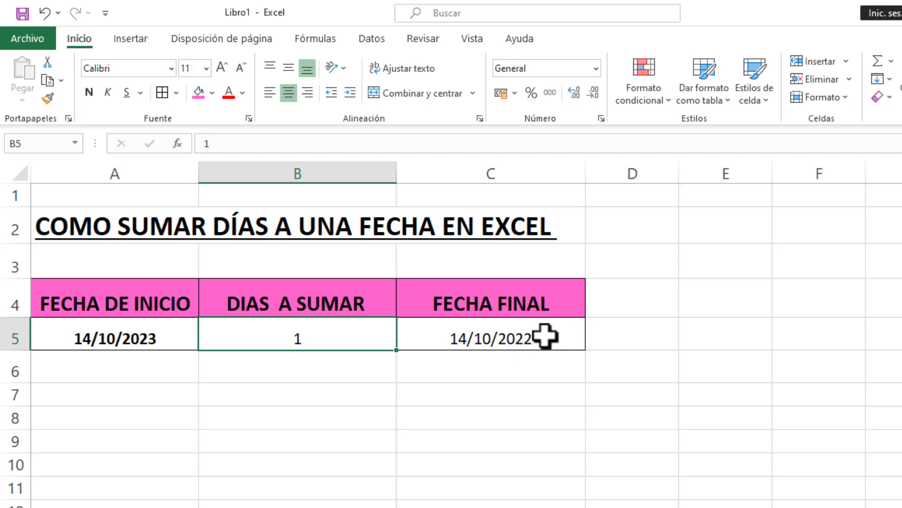
click(549, 393)
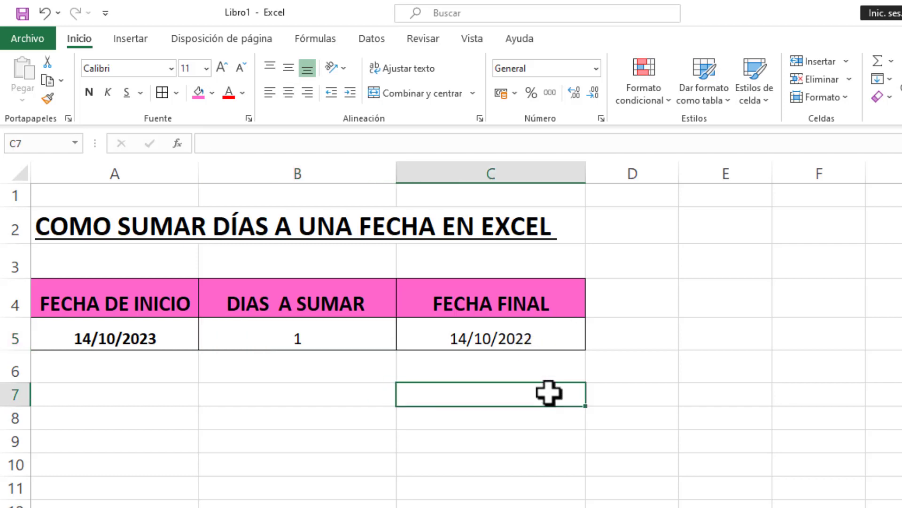